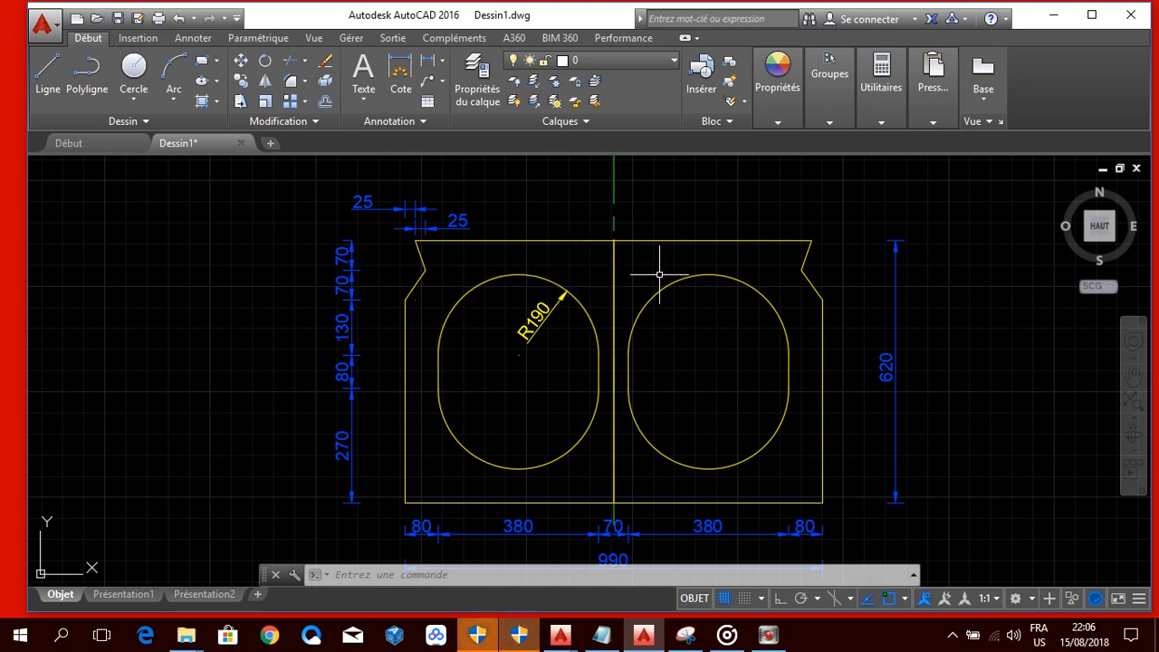
Measure the area inside the profile's outer outline in add-area mode, tracing all eight corners back to the upper-left one.
click(880, 121)
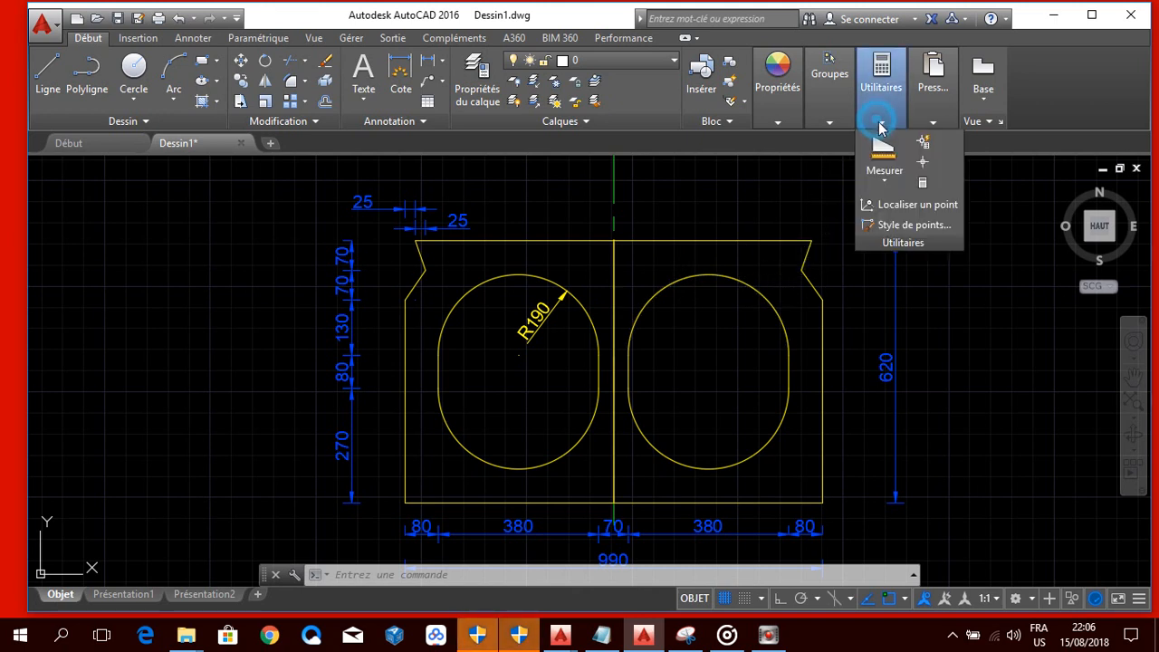
click(884, 174)
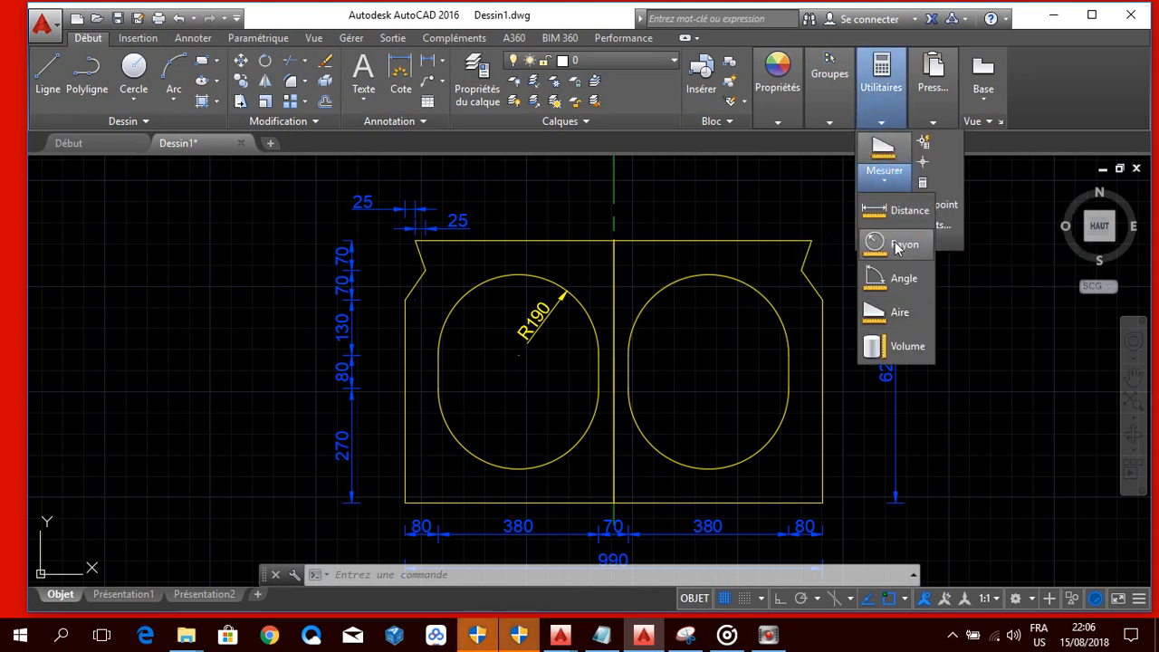
click(898, 311)
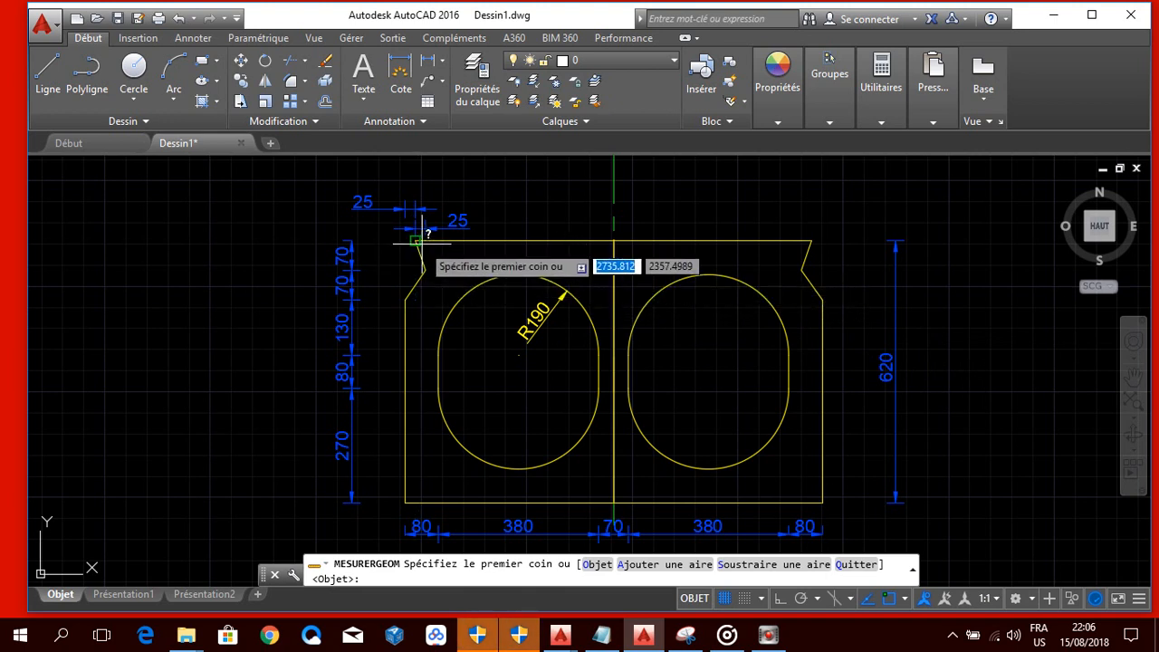
text(a)
key(Return)
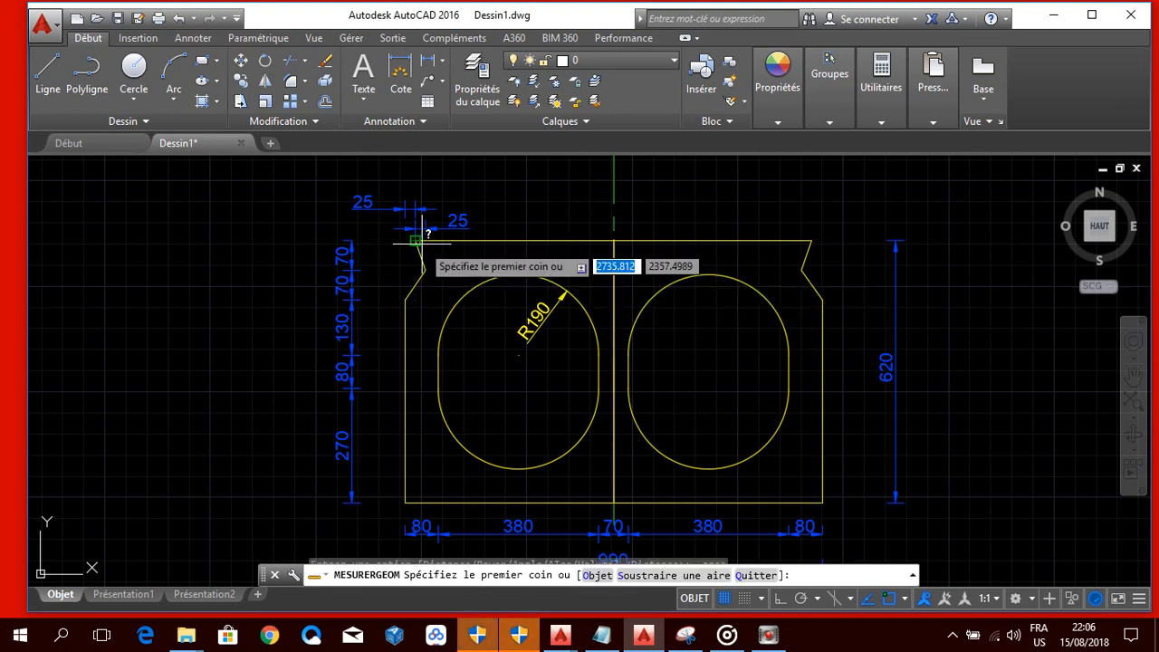
click(414, 241)
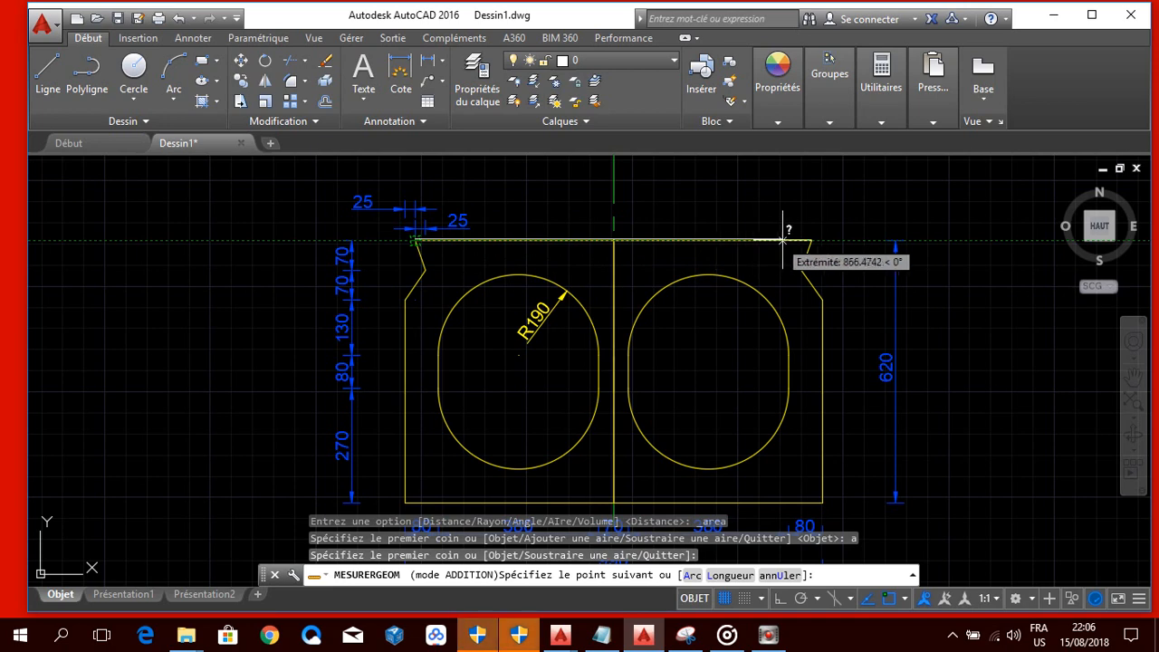
click(812, 241)
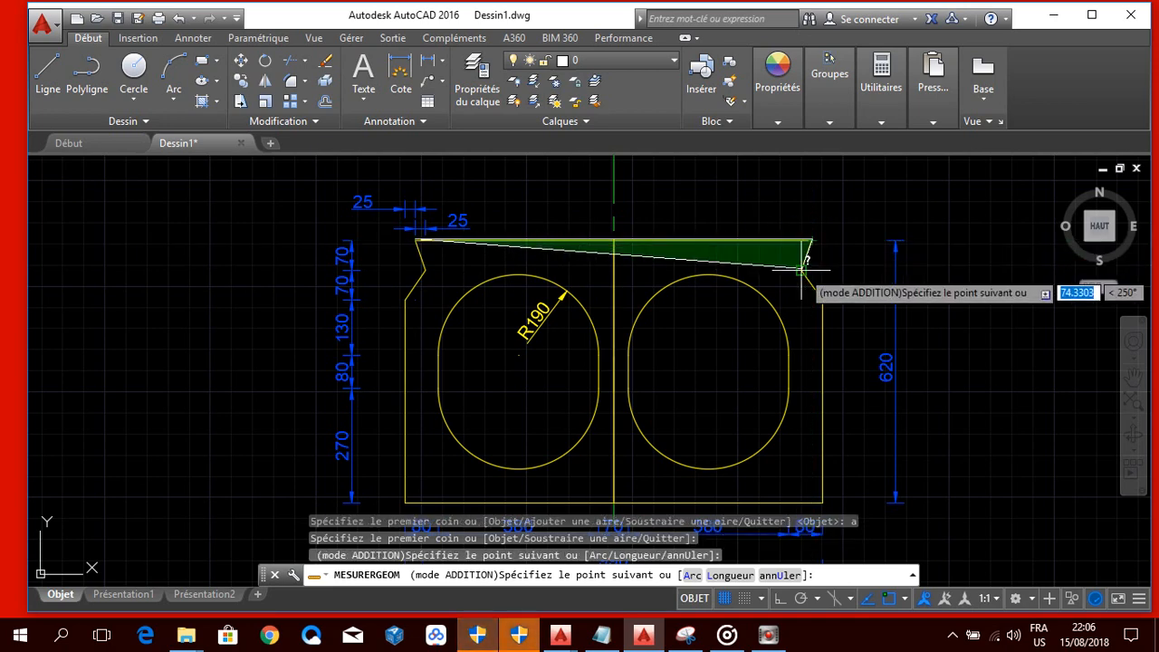
click(802, 269)
click(823, 299)
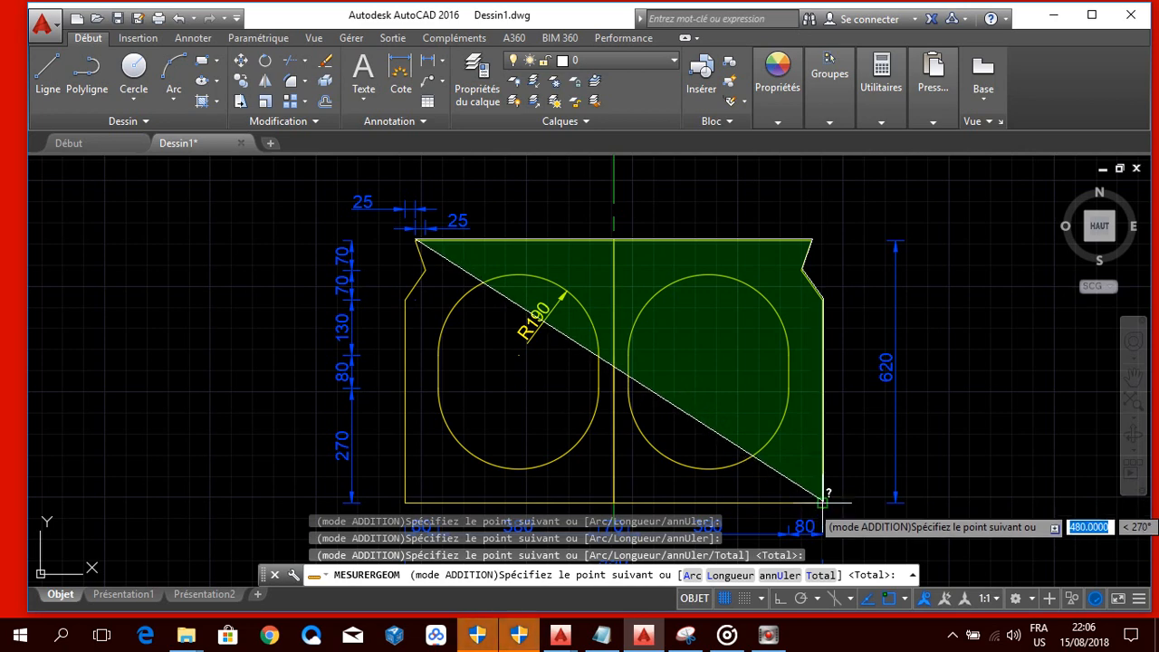
click(823, 502)
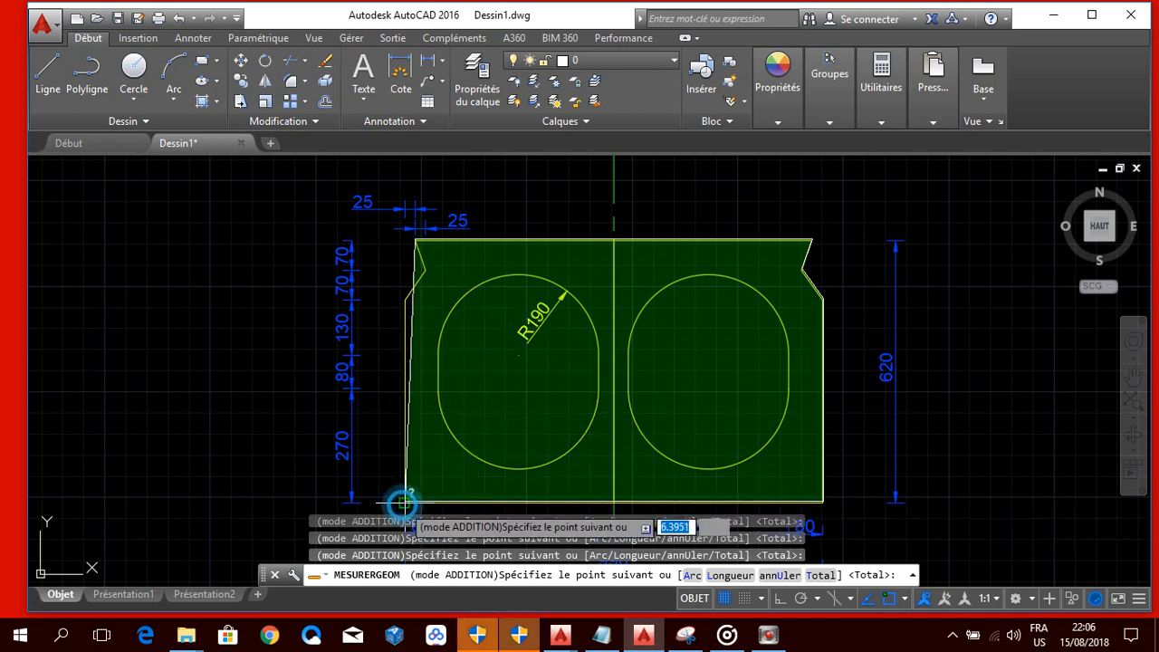
click(405, 501)
click(403, 302)
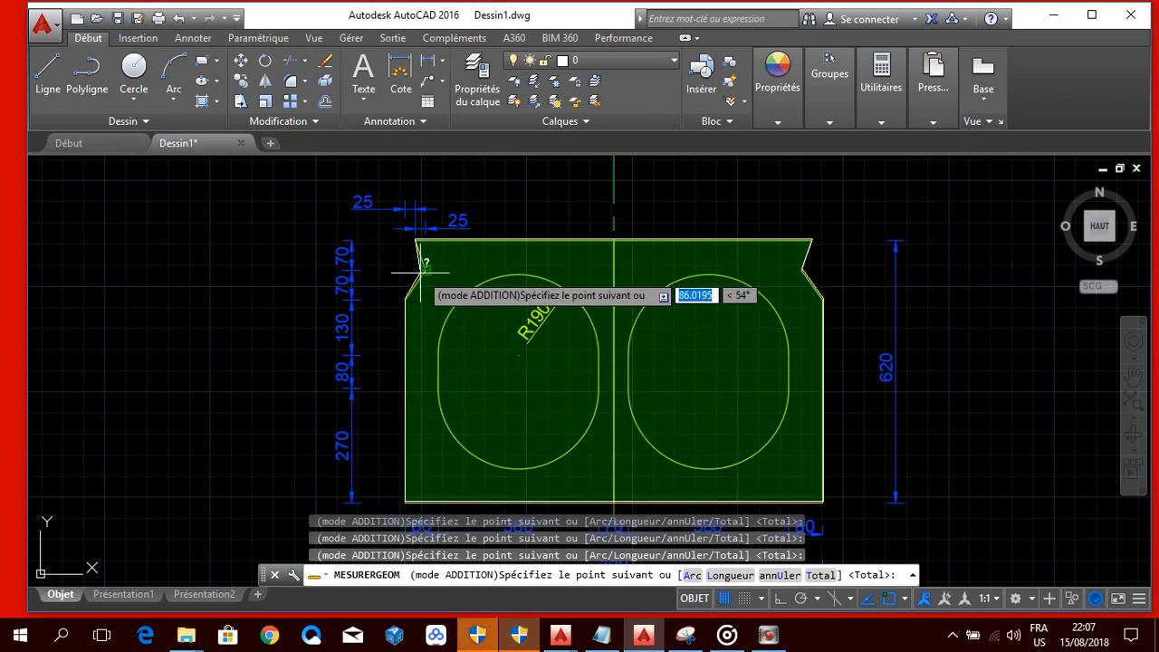
click(425, 272)
click(414, 241)
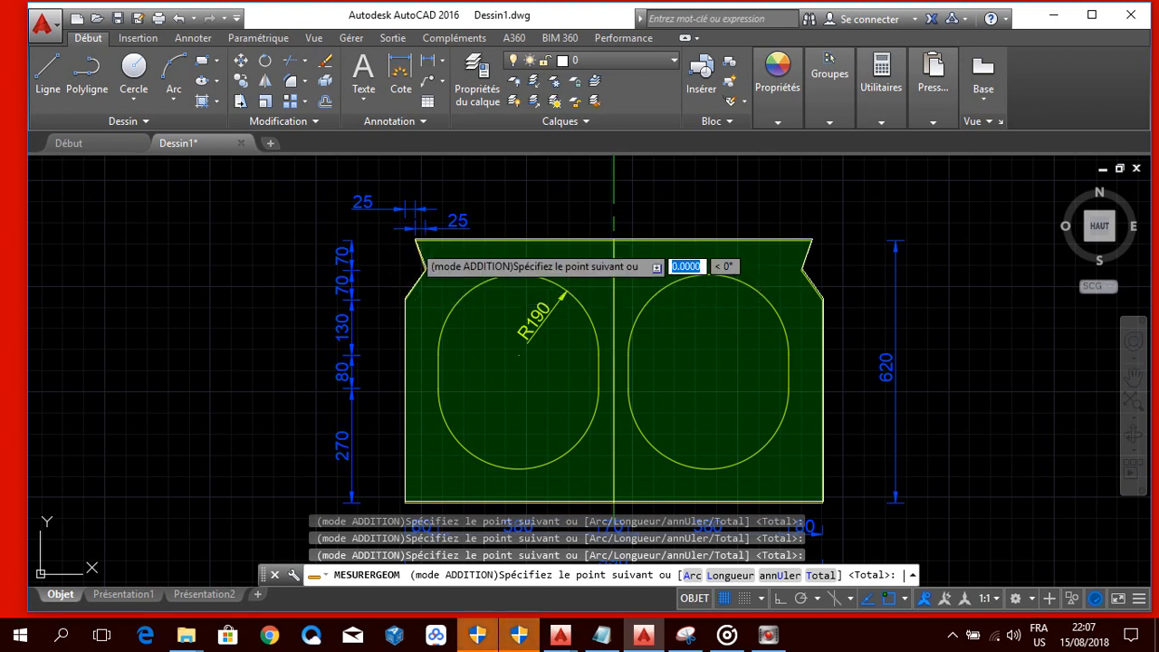
key(Return)
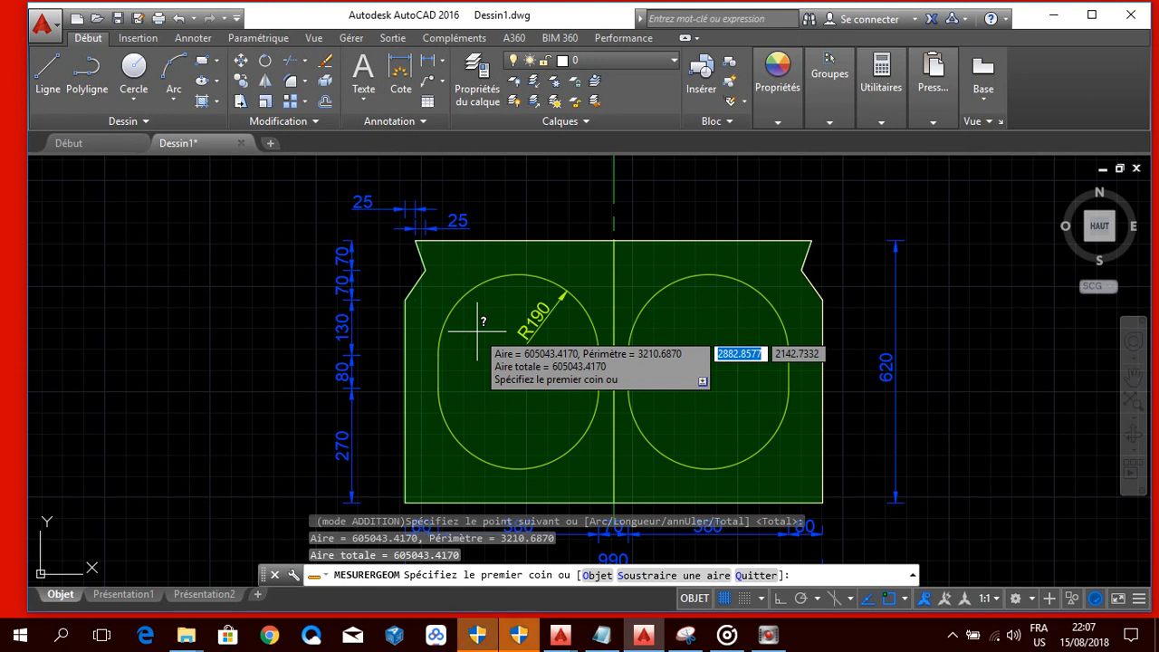
Subtract the left oblong hole from the area measurement, tracing its straight sides as lines and its ends as arcs.
text(s)
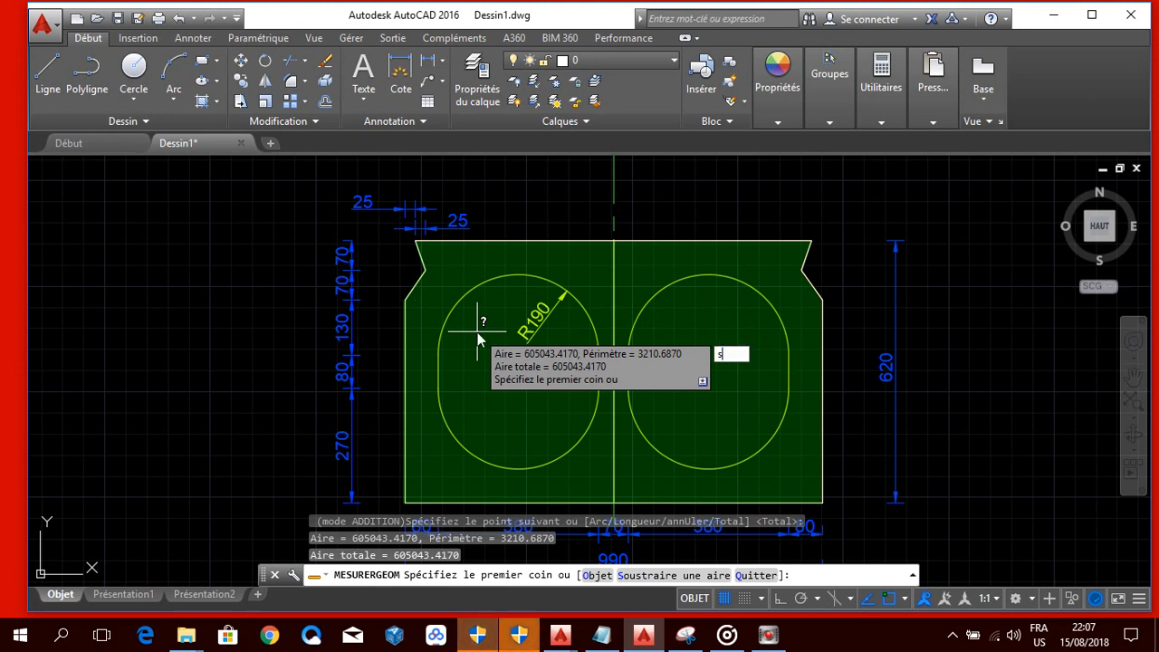
key(Return)
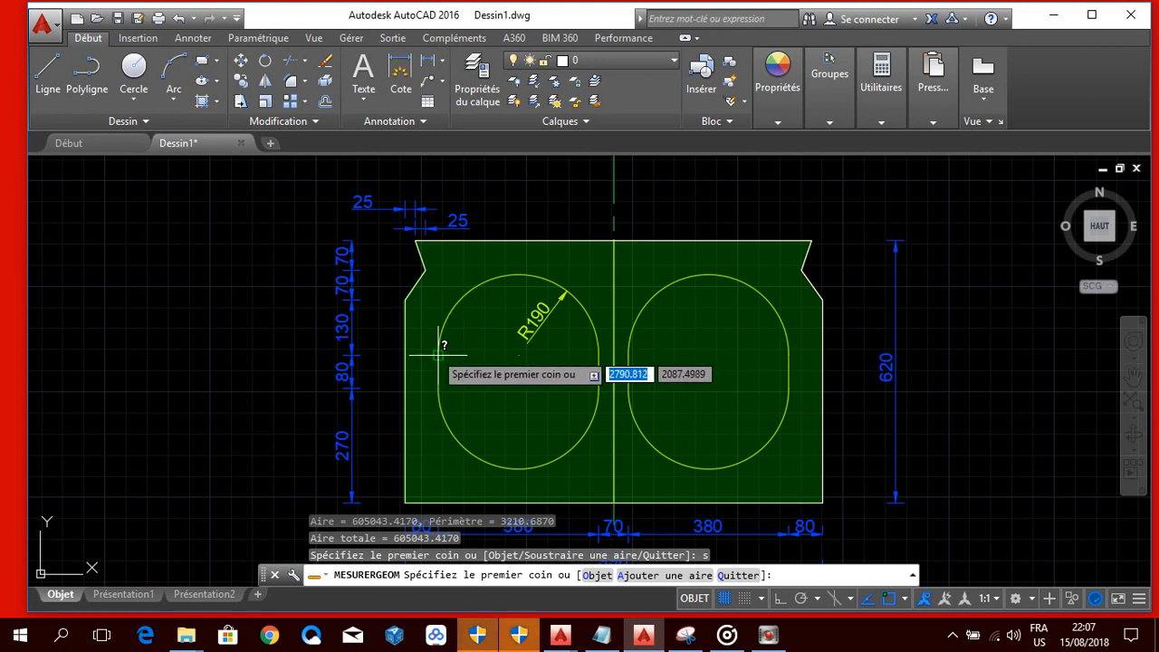
click(435, 352)
click(439, 389)
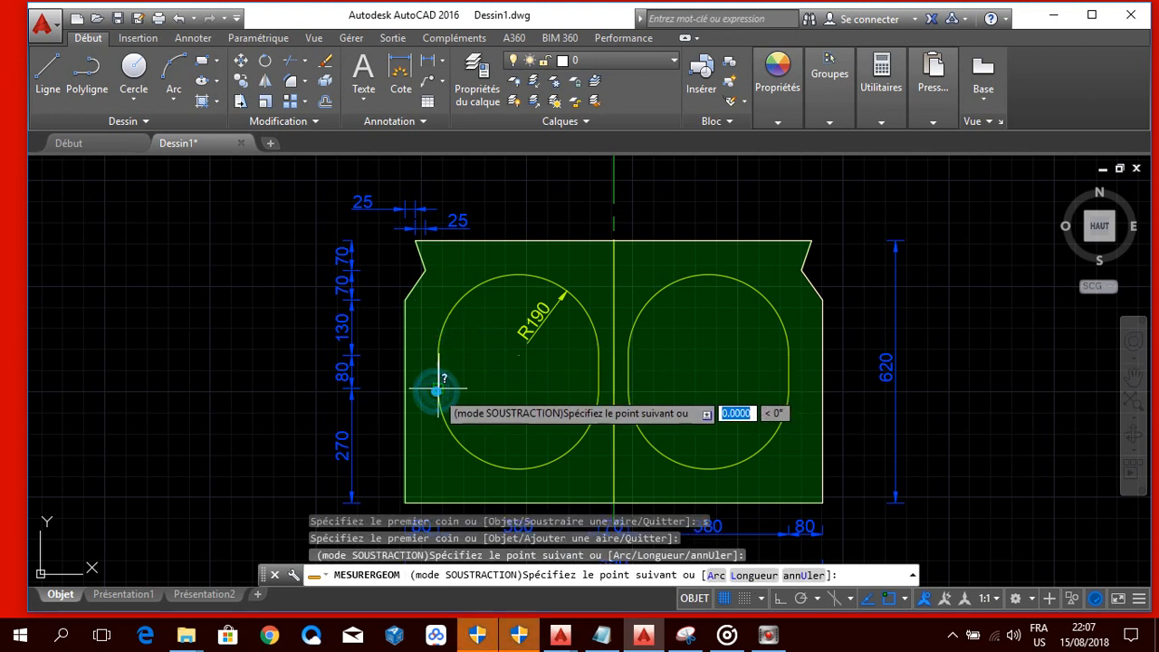
text(a)
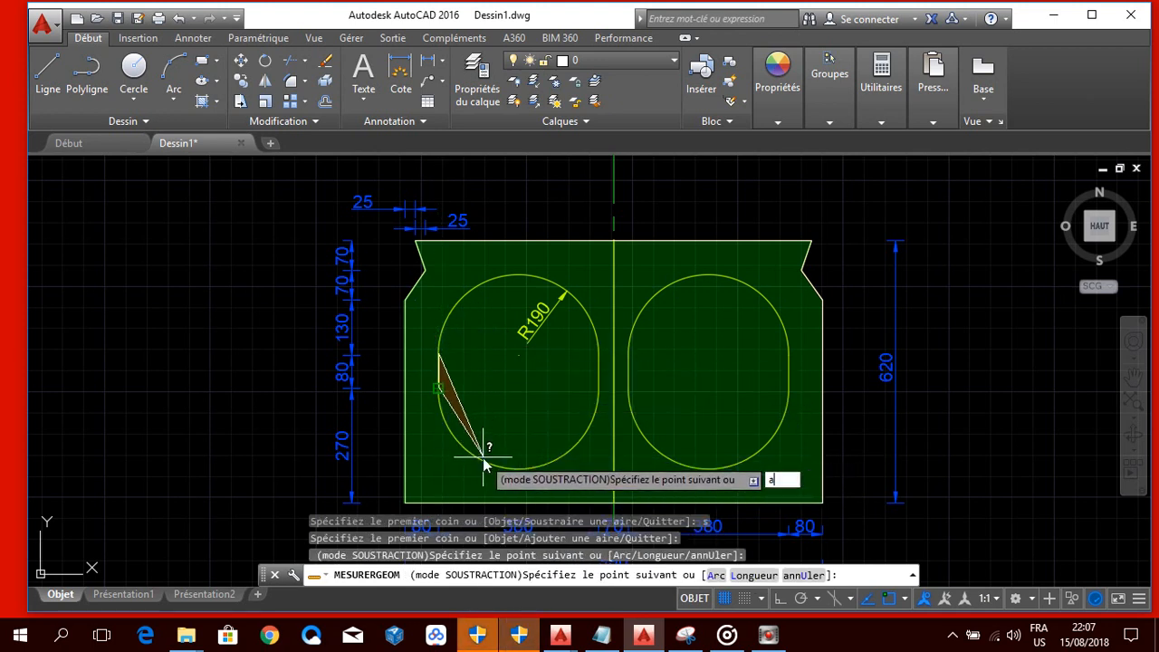
key(Return)
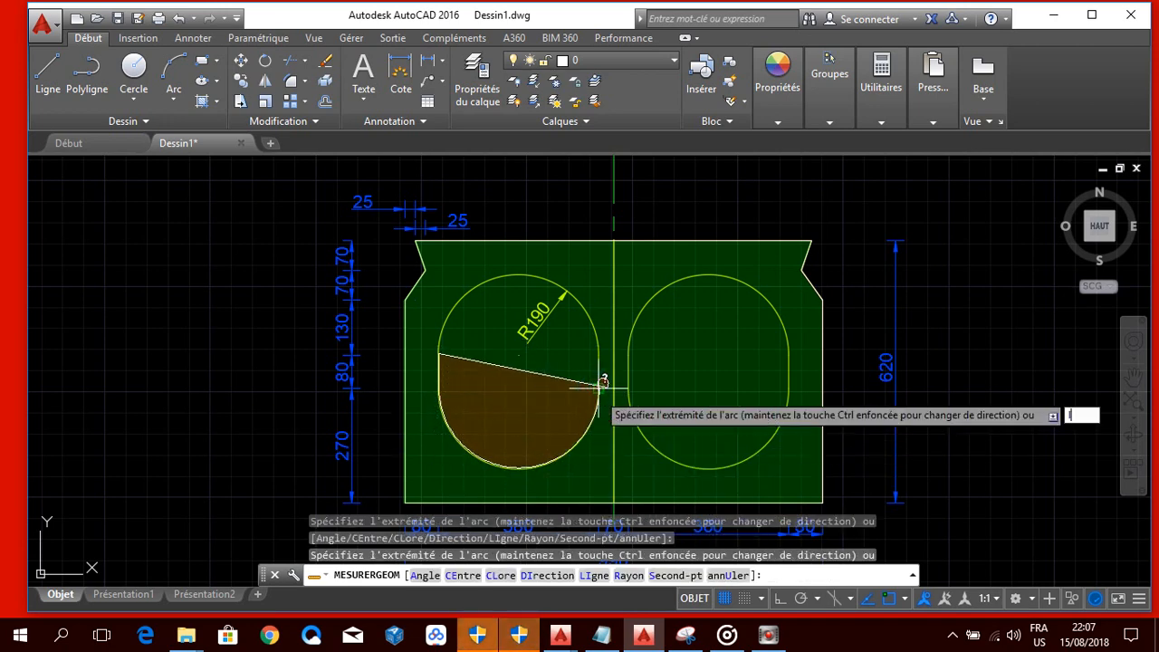
click(597, 390)
text(l)
key(Return)
click(593, 344)
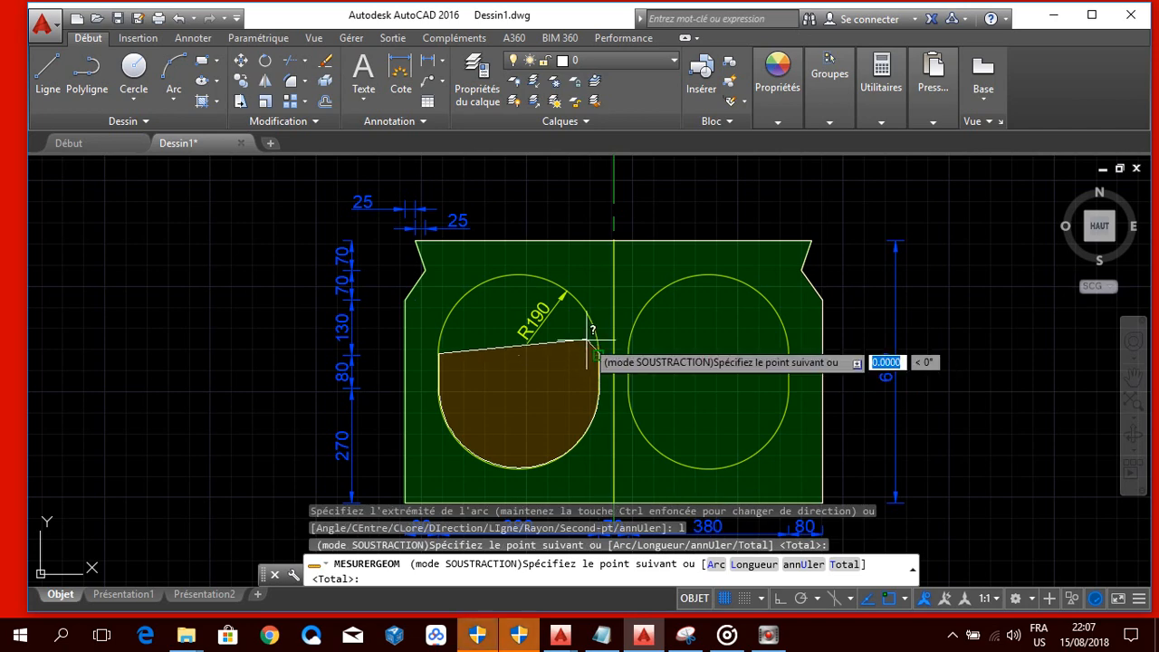
text(a)
key(Return)
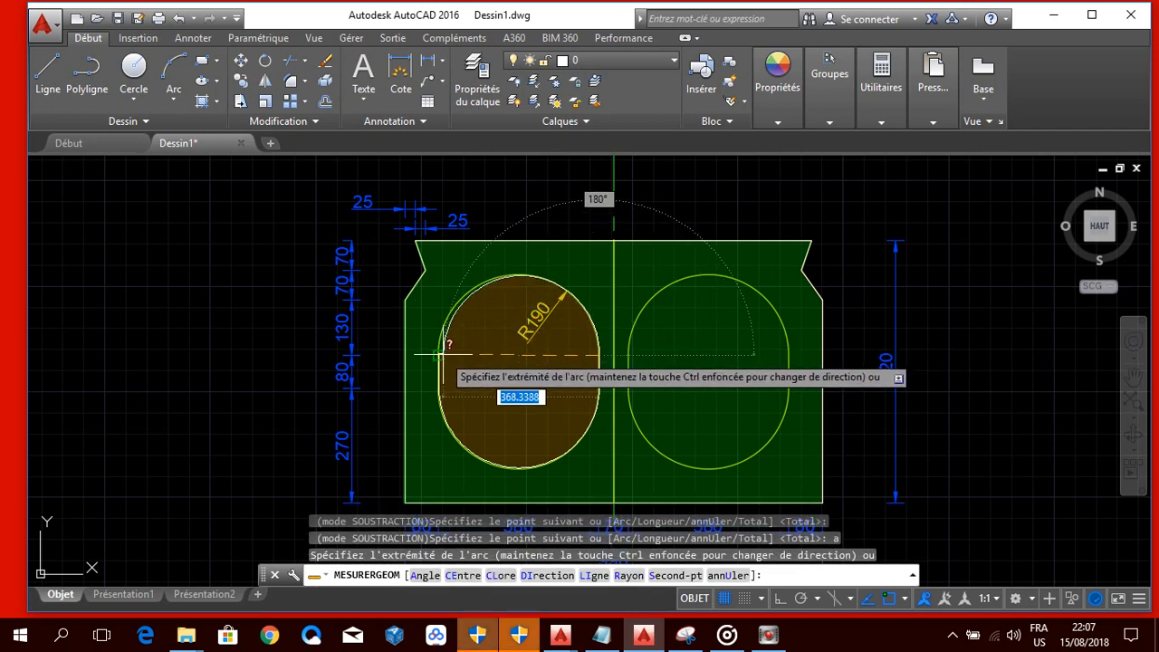
click(438, 356)
key(Return)
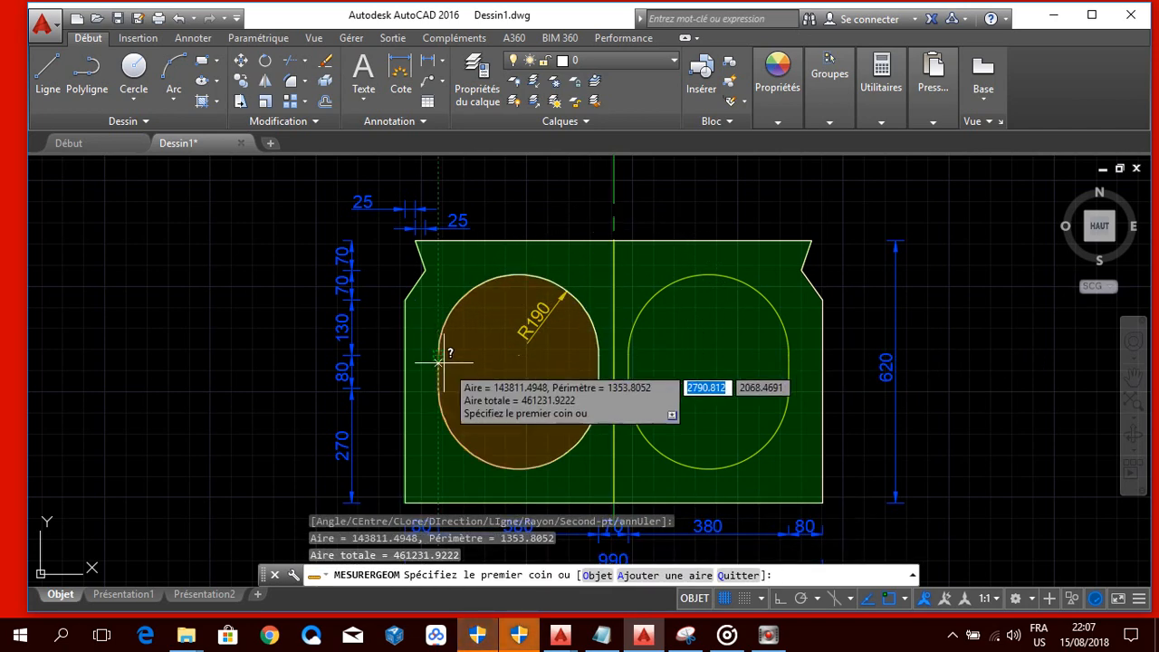
Subtract the right oblong hole from the area measurement with line and arc segments, and end the measurement.
click(629, 353)
click(625, 395)
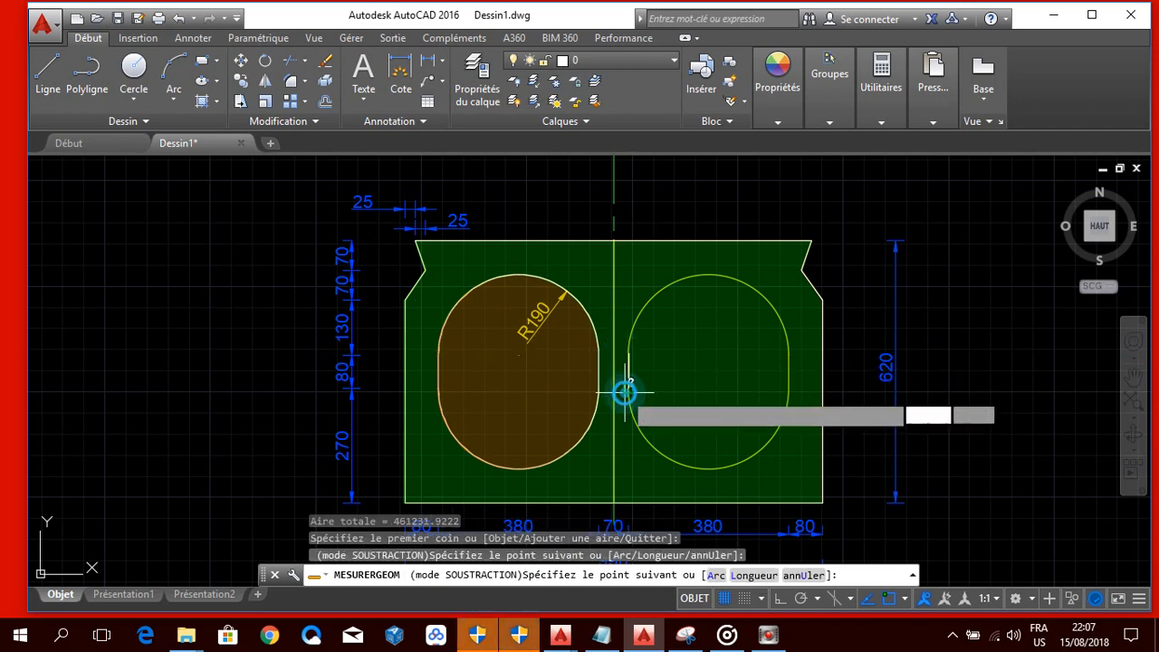
text(a)
key(Return)
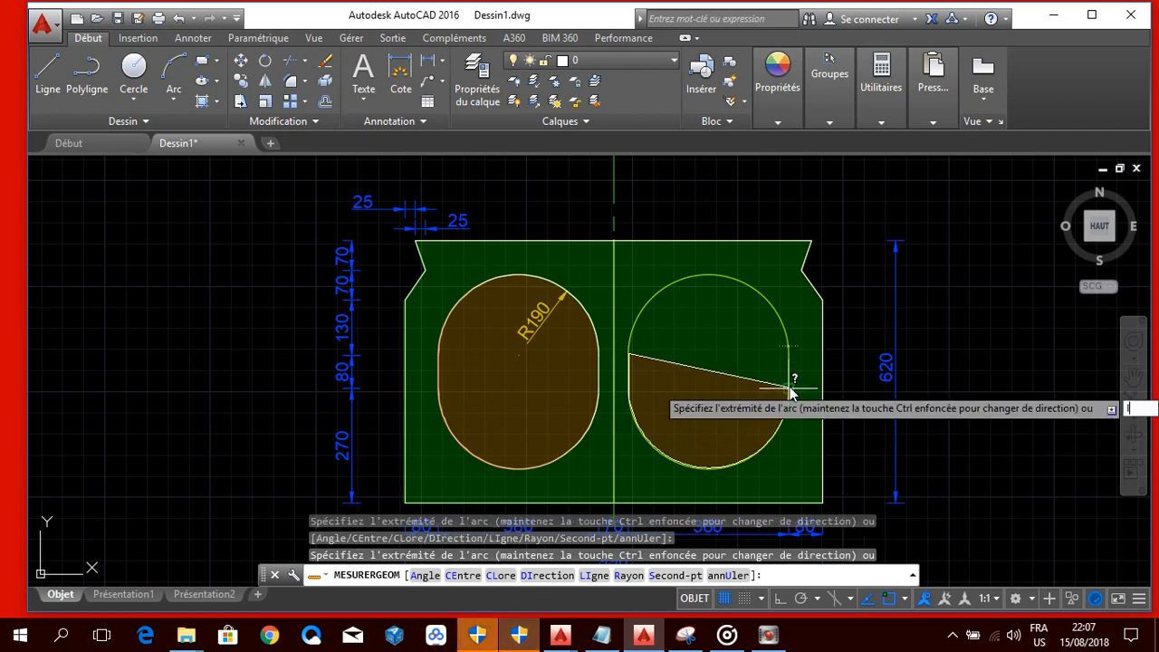
text(l)
key(Return)
click(787, 354)
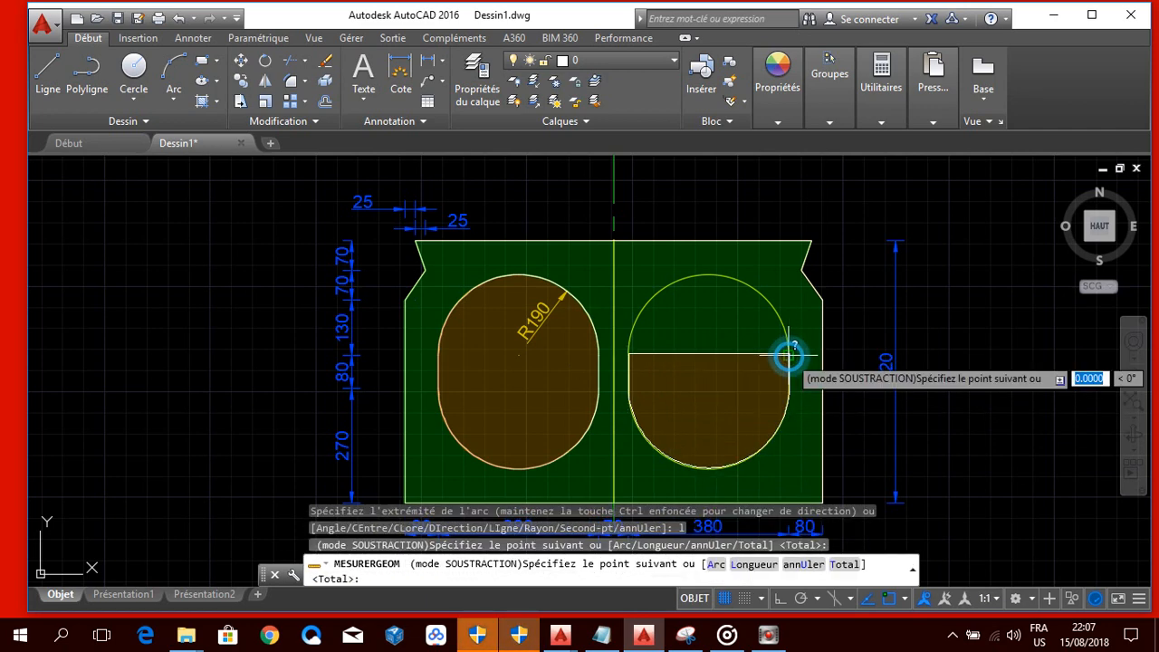
text(a)
key(Return)
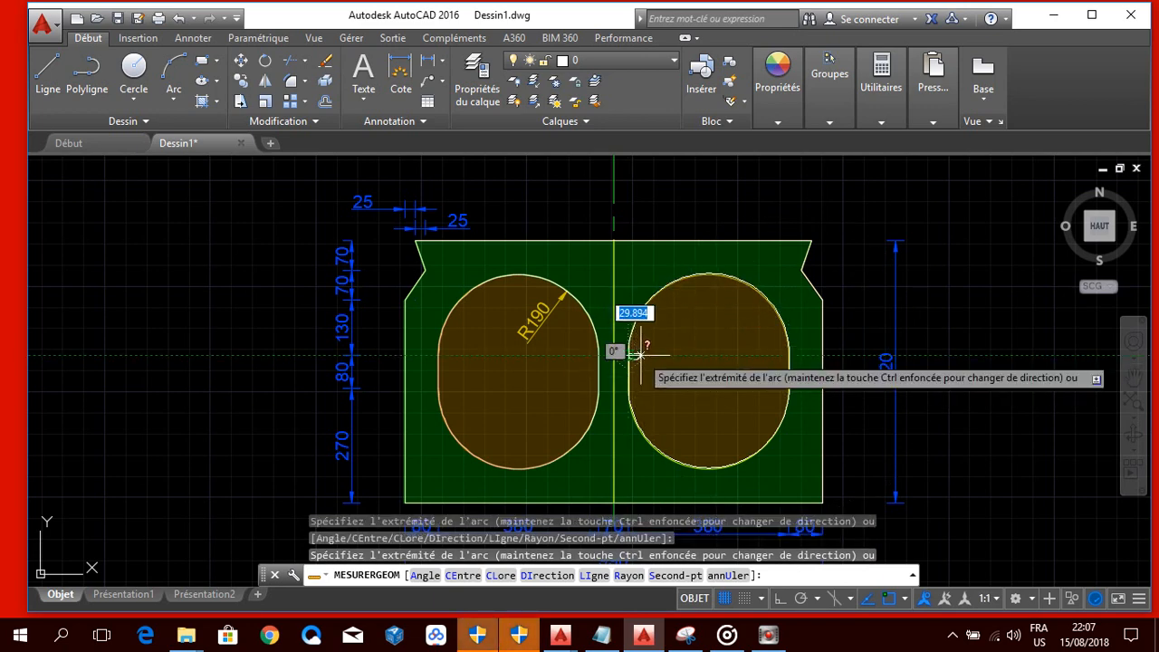
click(630, 317)
key(Return)
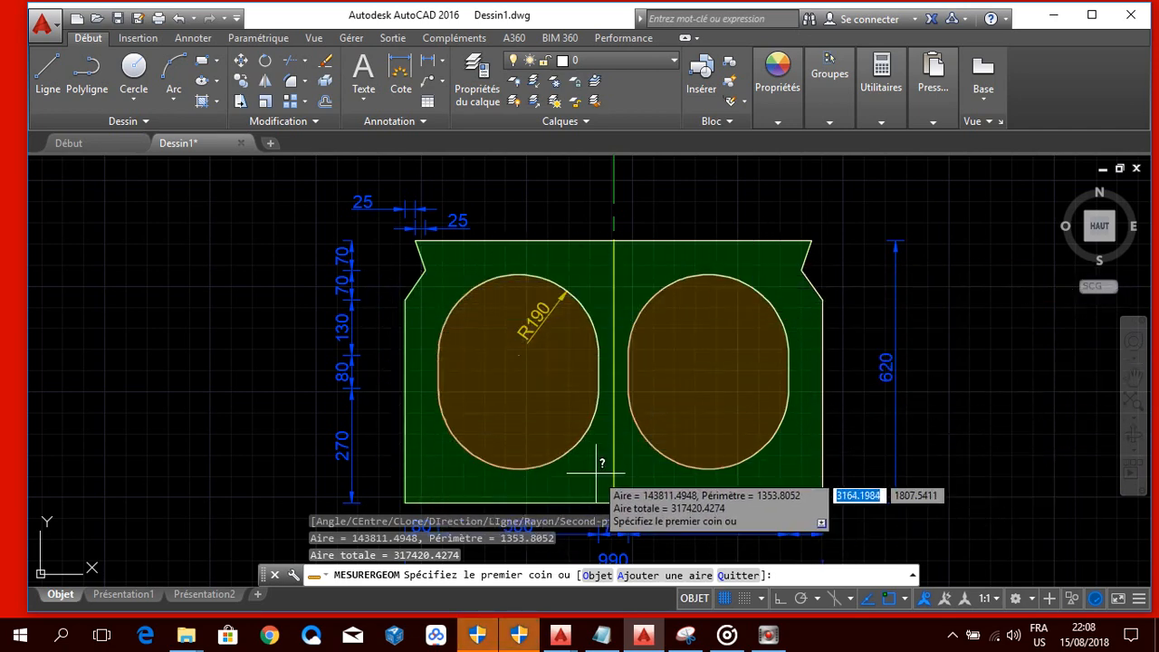
key(Escape)
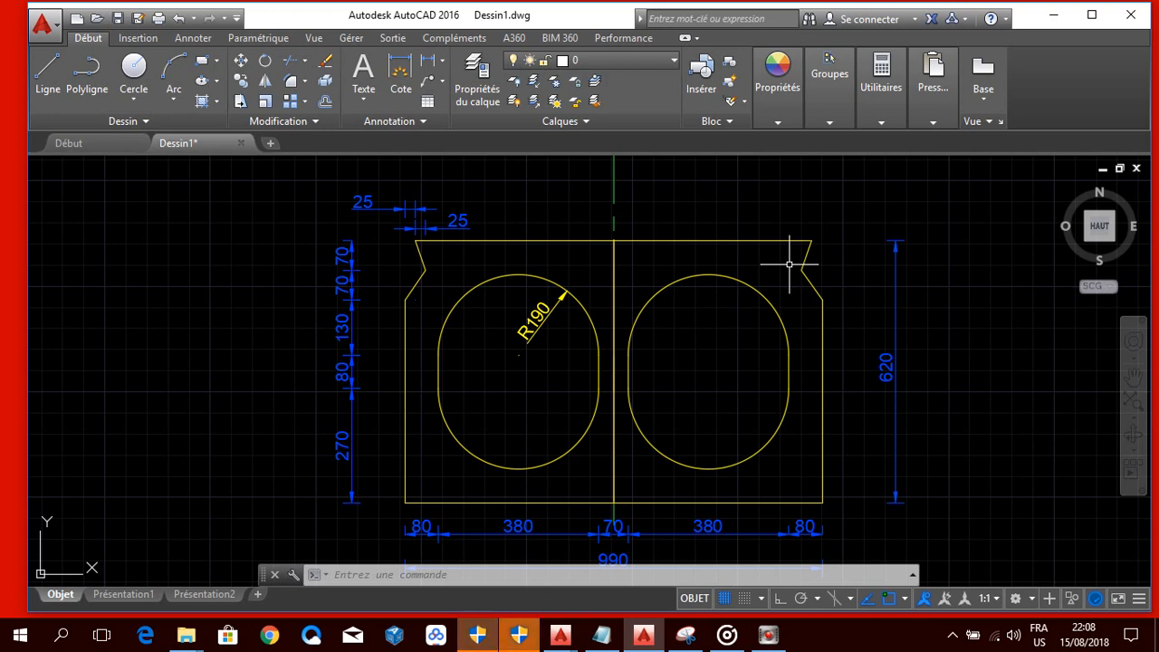
Examine whether the outline's top edge, right notch edges and right side are separate objects by selecting each one.
middle_drag(504, 274, 574, 255)
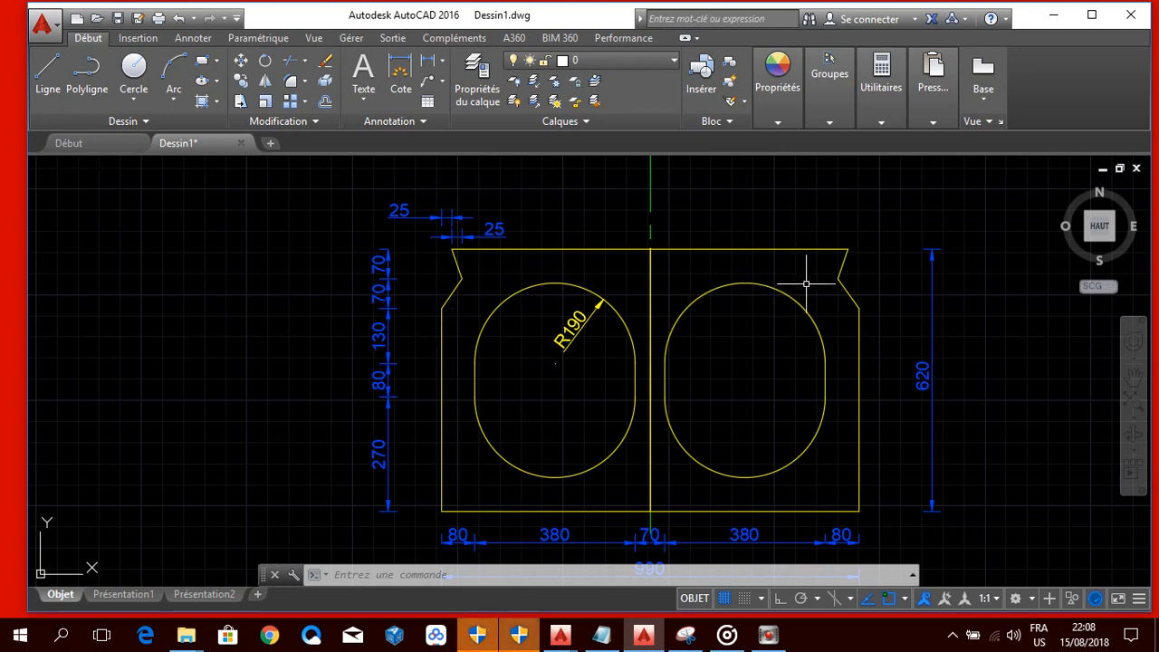
middle_drag(806, 283, 692, 284)
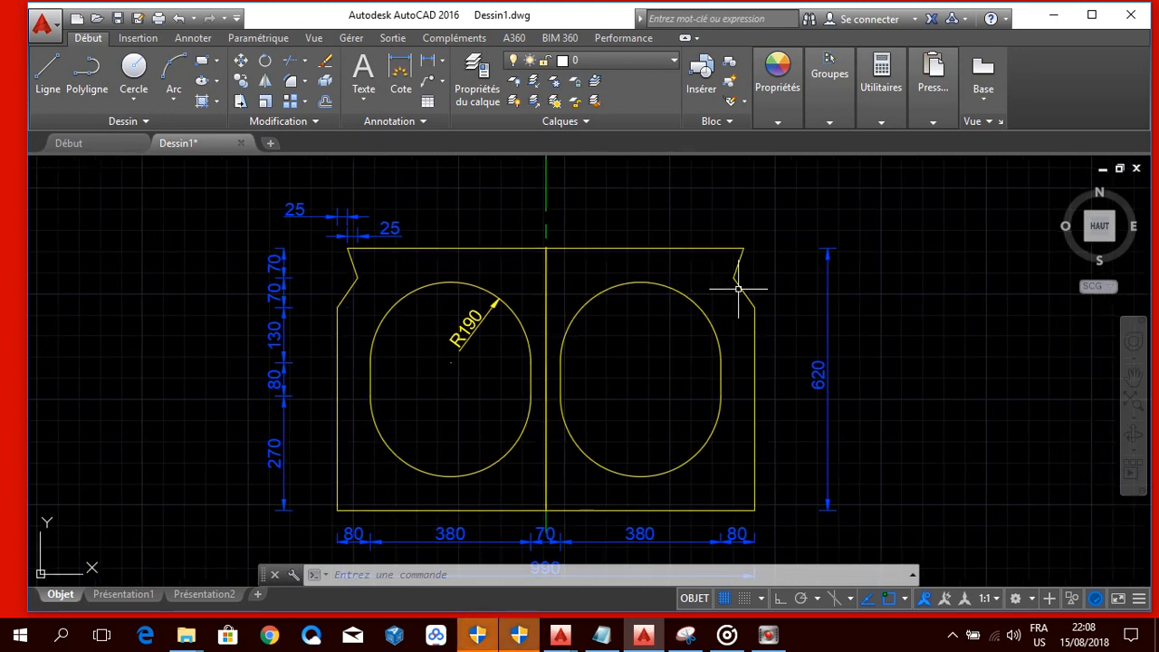
click(698, 247)
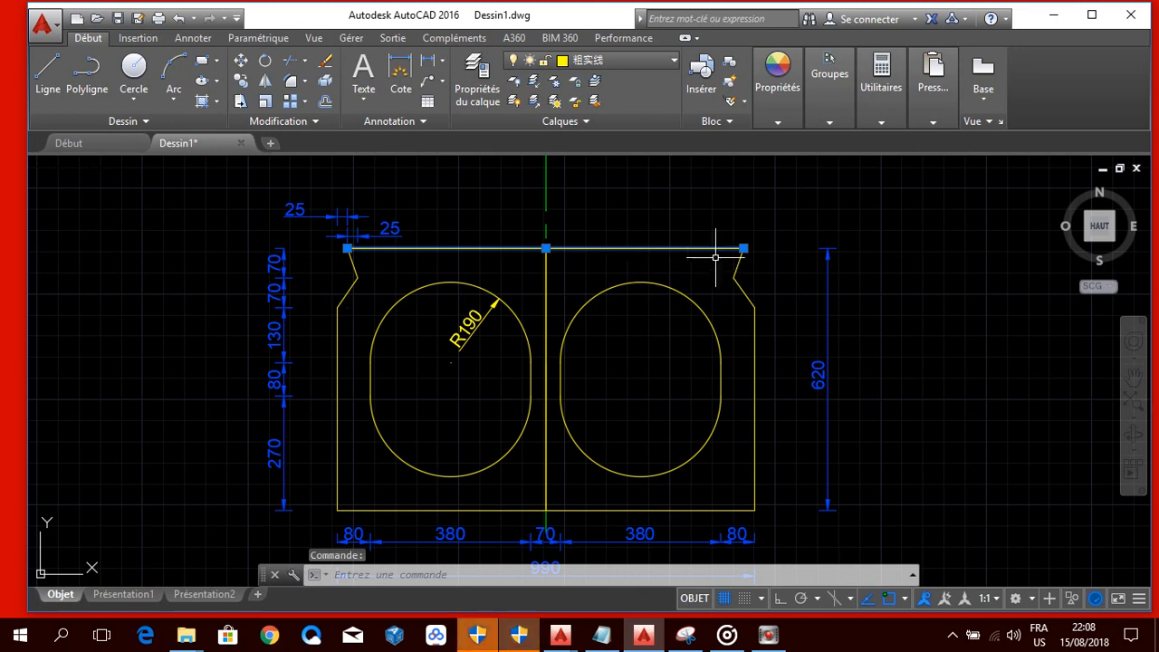
click(738, 264)
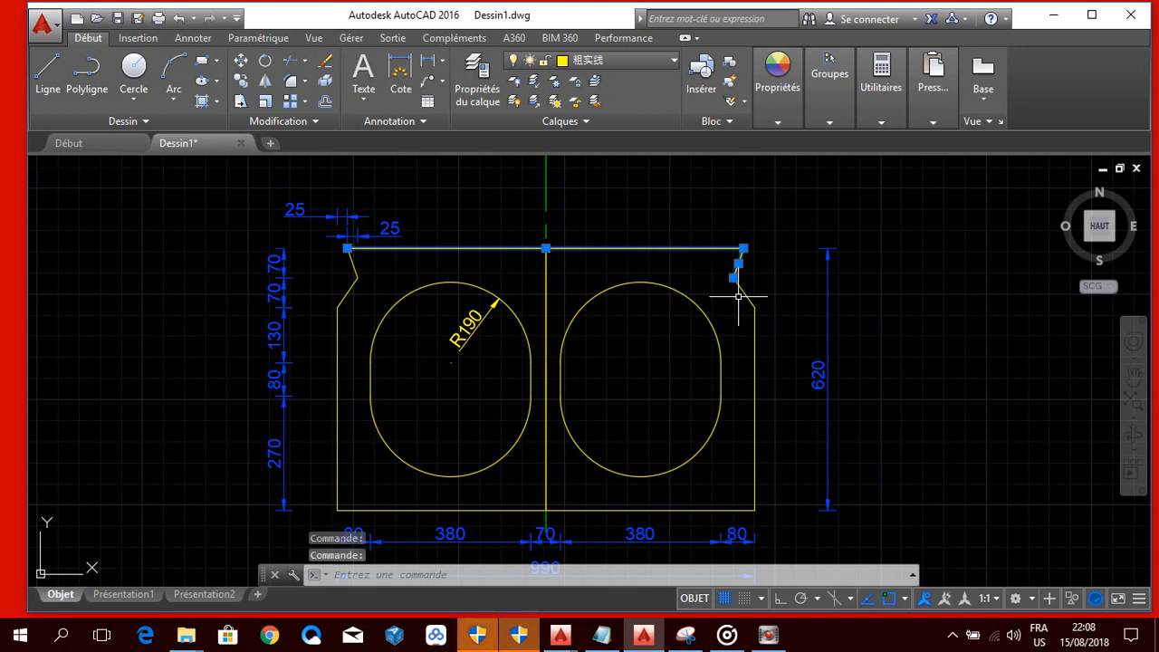
click(740, 295)
click(748, 296)
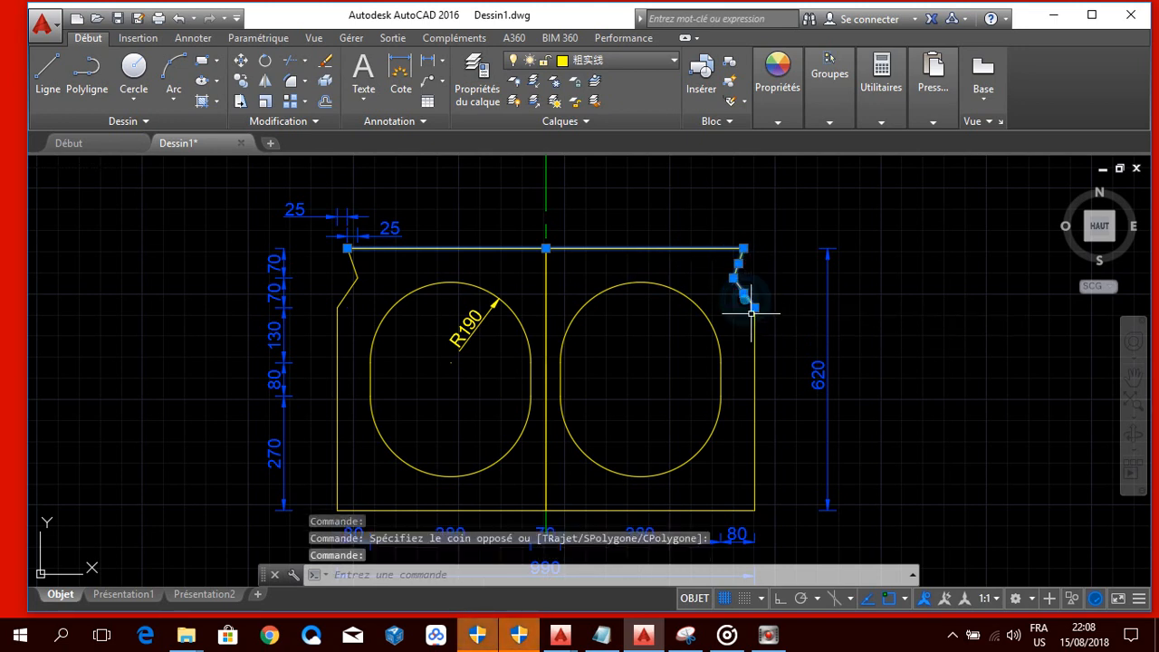
click(754, 329)
scroll(661, 390, down, 4)
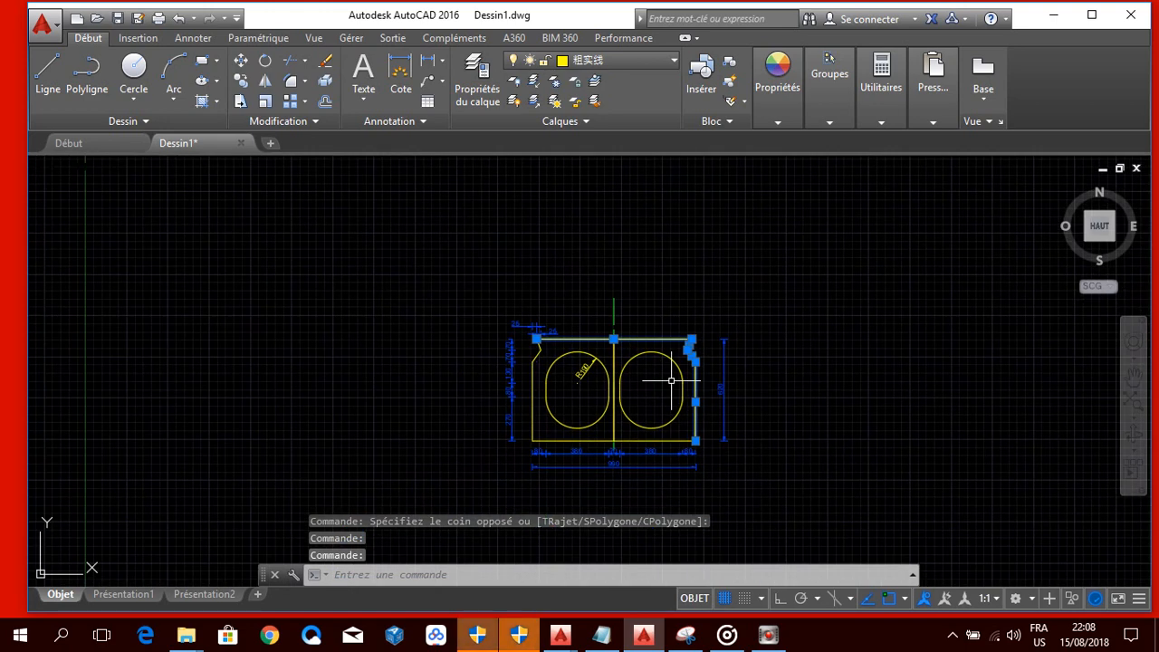
key(Escape)
scroll(717, 310, up, 2)
middle_drag(727, 329, 752, 235)
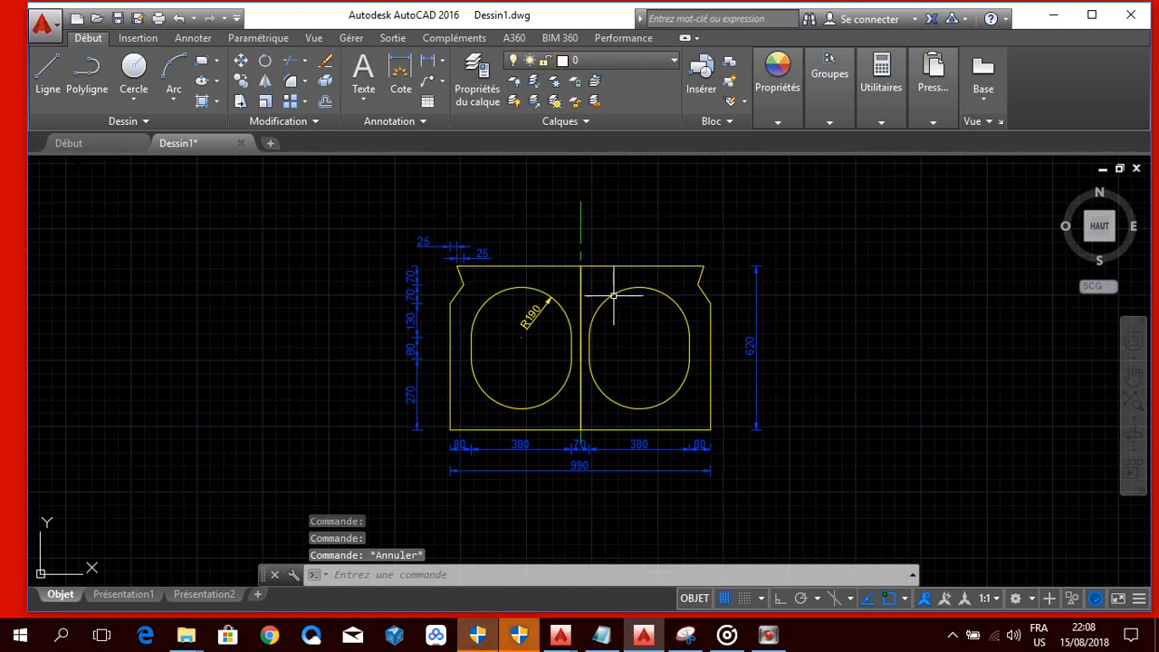
scroll(521, 271, up, 2)
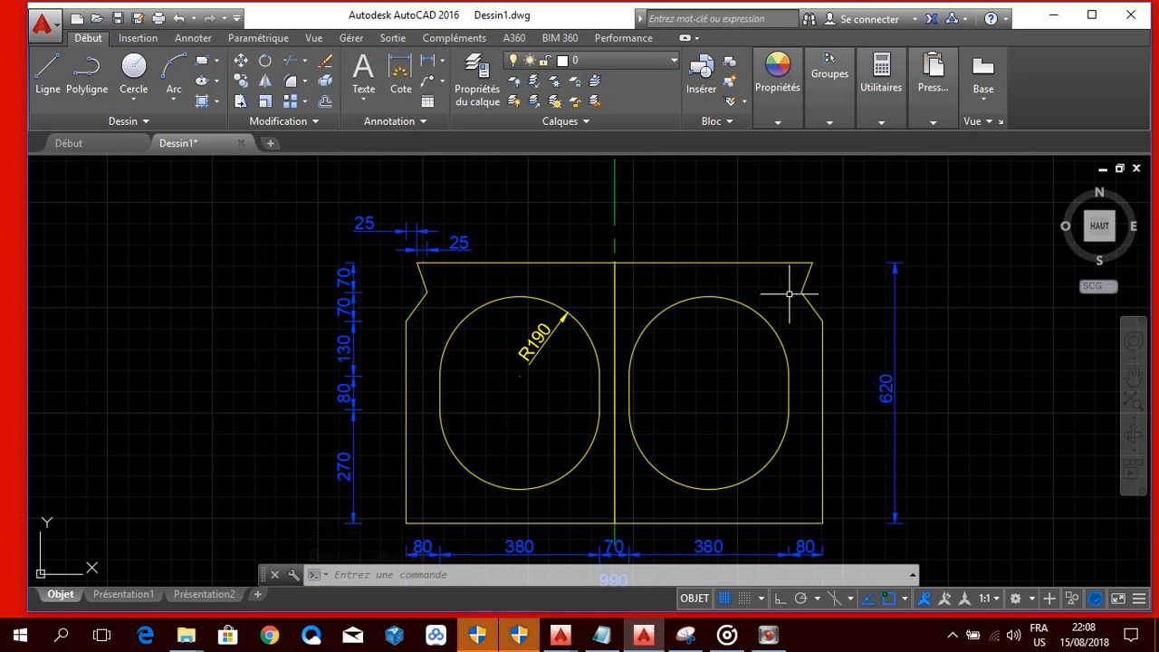
mouse_move(757, 465)
middle_down()
mouse_move(805, 381)
mouse_move(739, 432)
middle_up()
scroll(805, 381, down, 2)
scroll(753, 373, down, 4)
scroll(752, 373, up, 4)
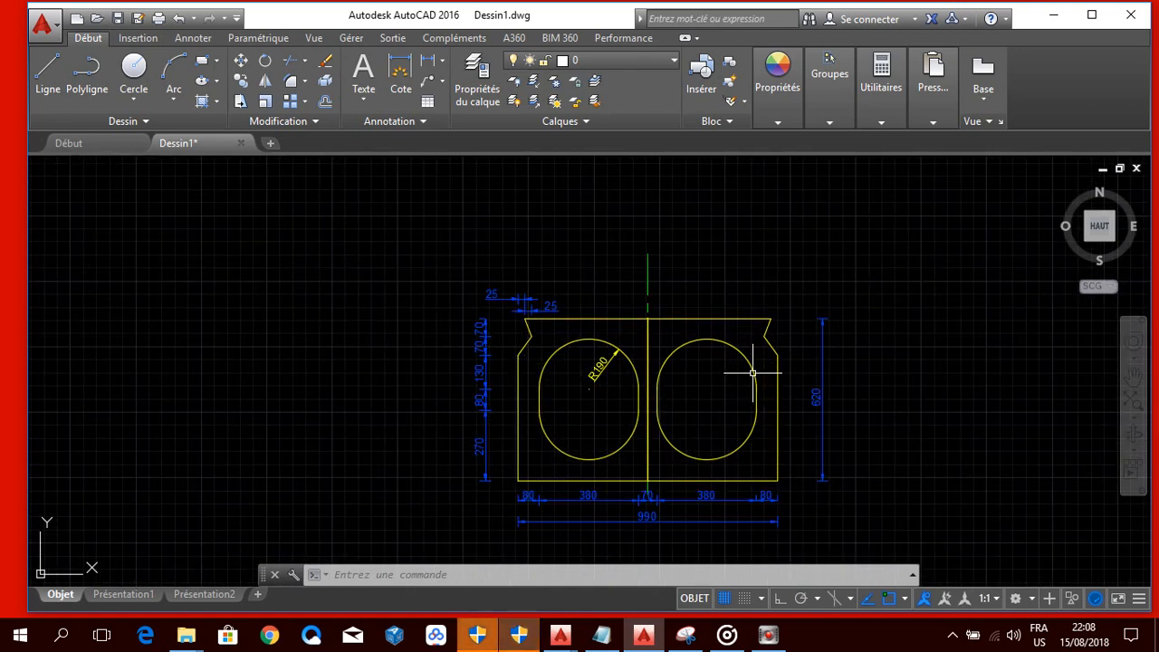
middle_drag(753, 372, 695, 328)
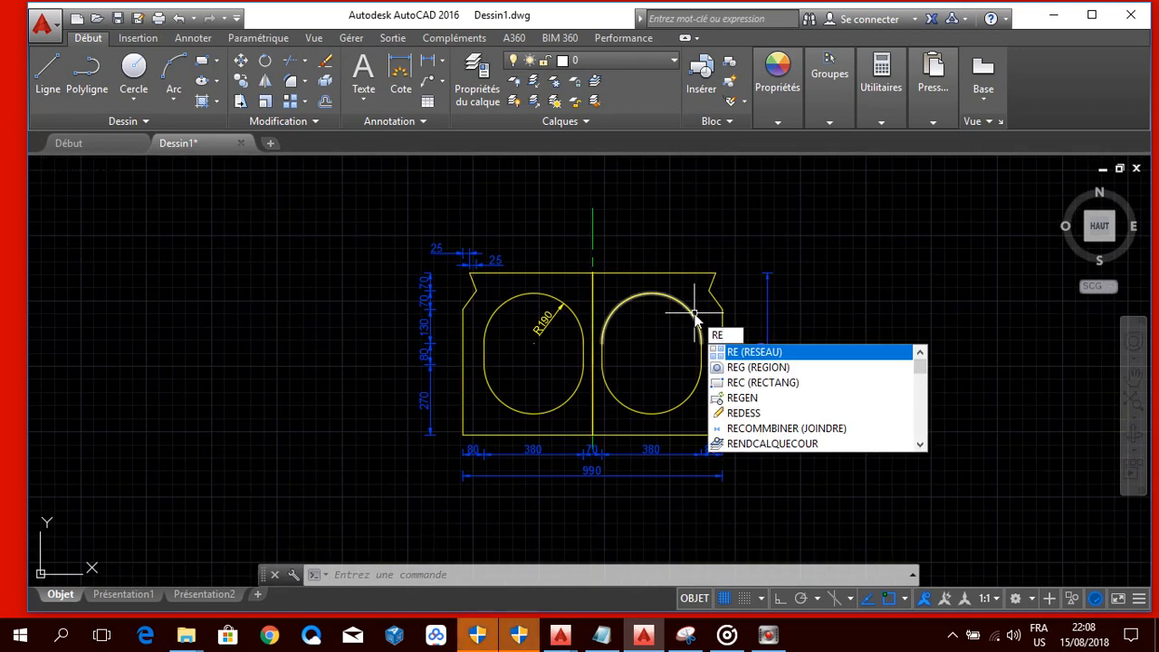
Convert the profile outline and both oblong holes into regions with the REGION command, window-selecting the whole drawing.
text(g)
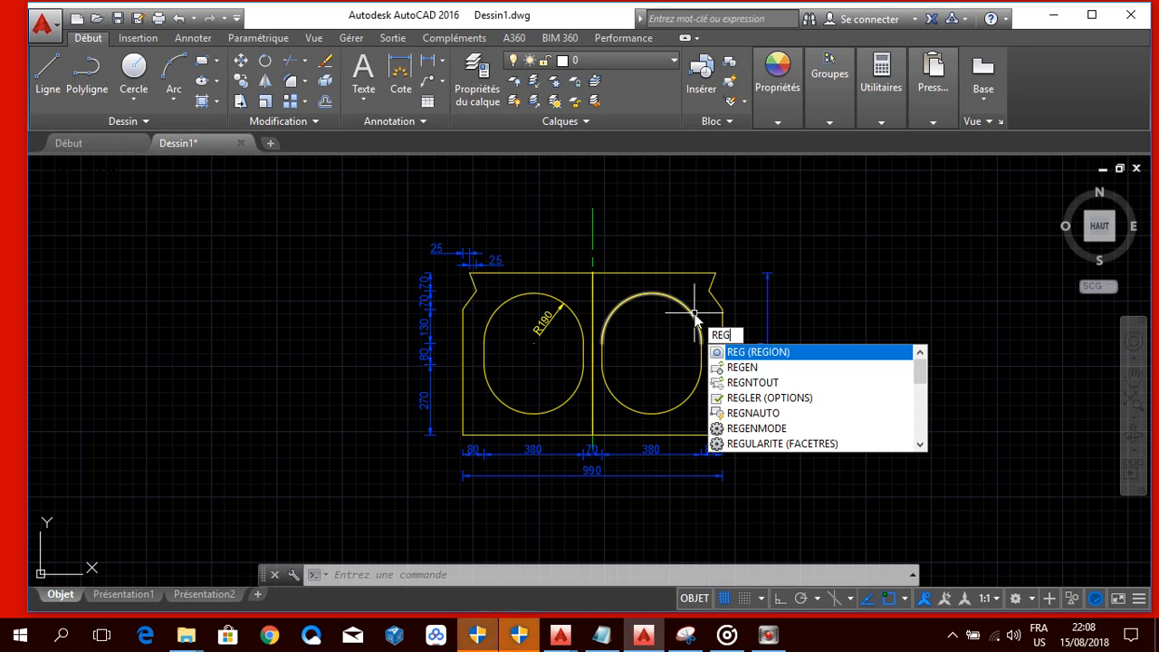
key(Return)
click(303, 194)
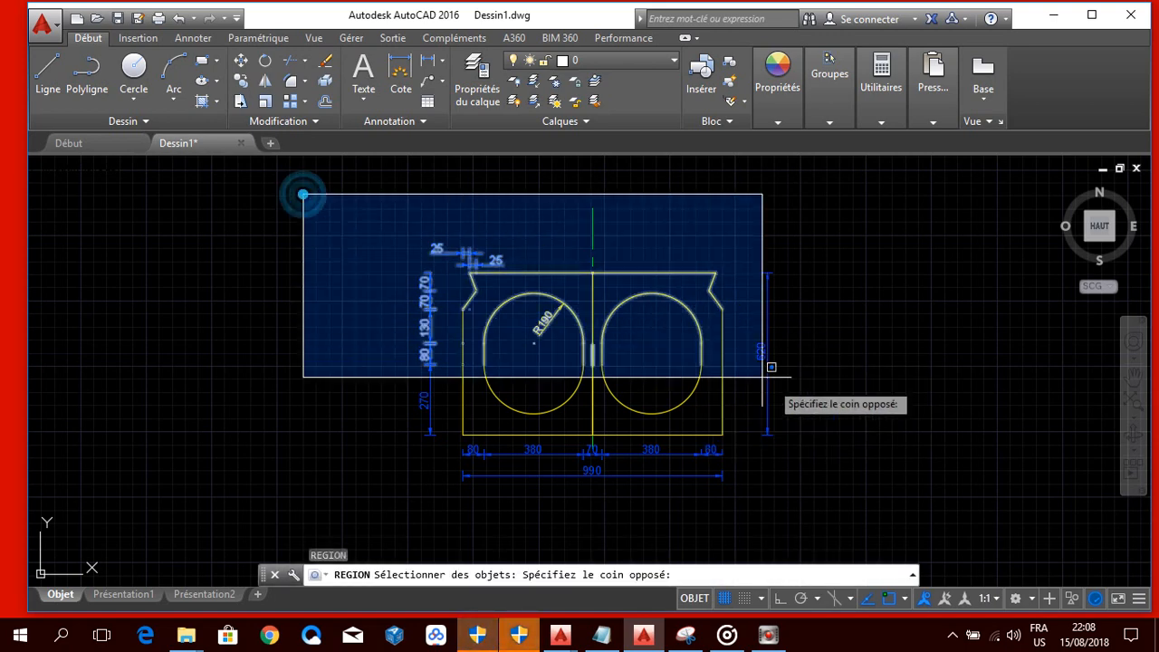
click(991, 481)
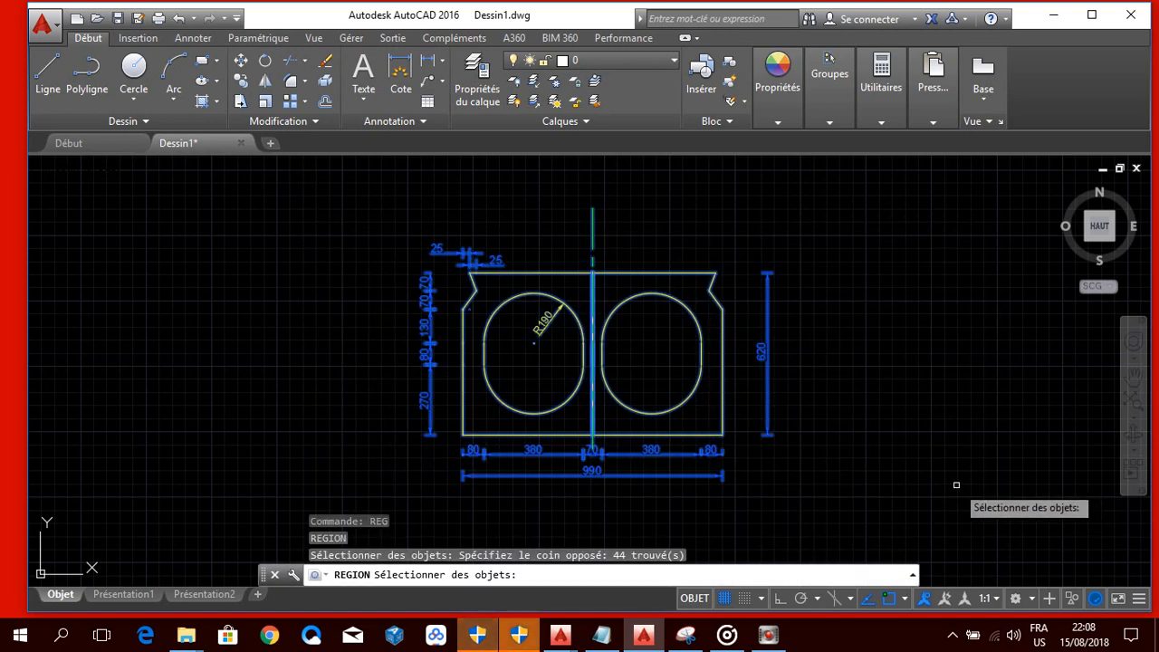
key(Return)
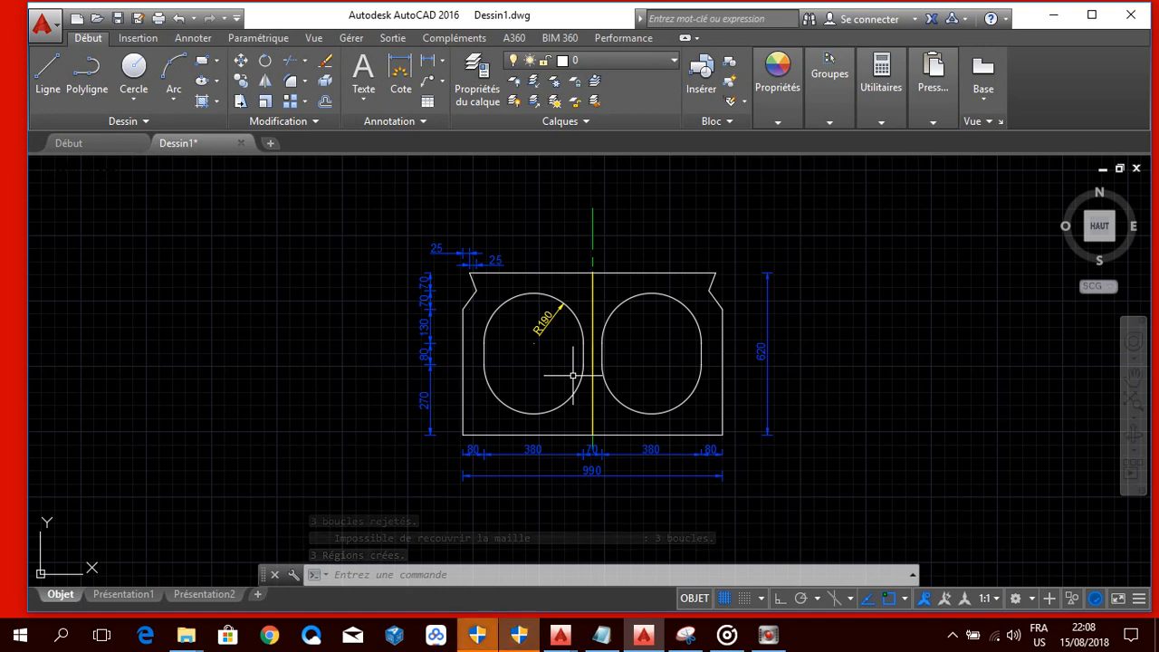
Examine the outer outline and the two oblong holes to check that each behaves as one single object.
scroll(497, 324, up, 4)
scroll(492, 323, down, 2)
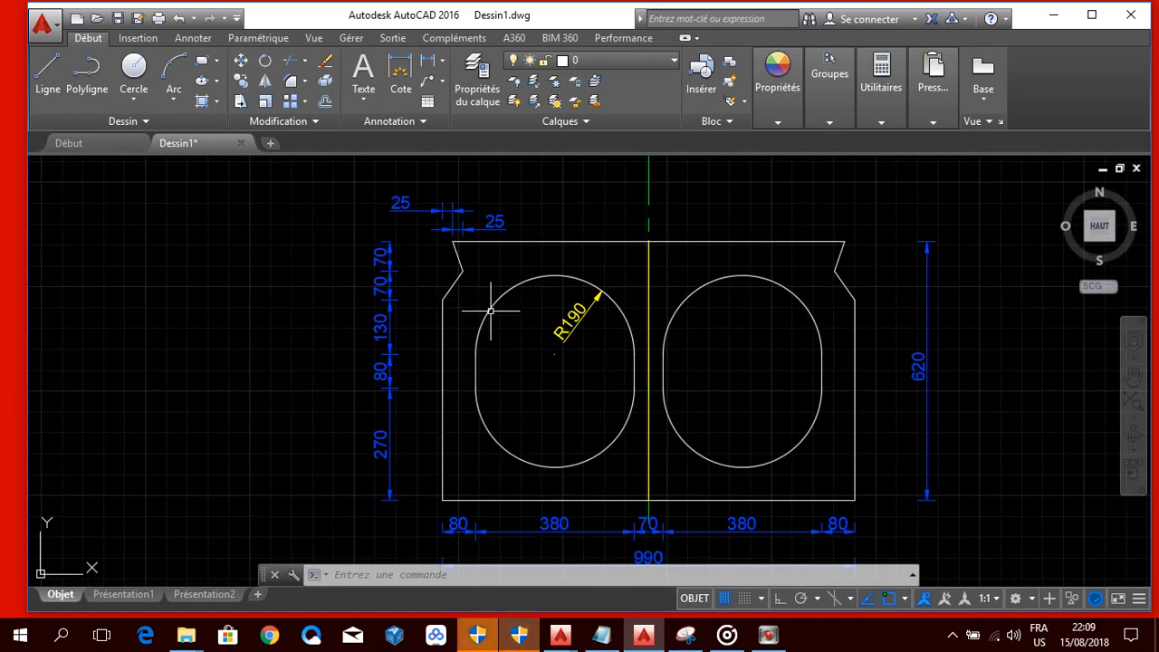
mouse_move(463, 240)
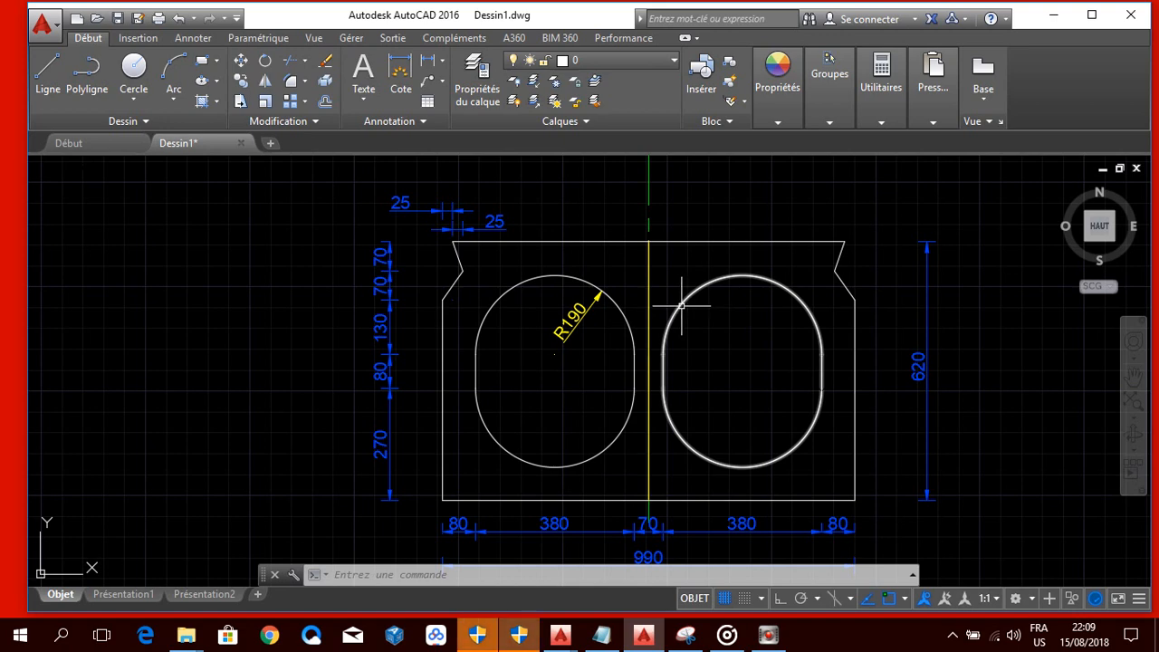
mouse_move(656, 297)
middle_down()
mouse_move(671, 278)
mouse_move(670, 293)
mouse_move(589, 332)
mouse_move(608, 324)
middle_up()
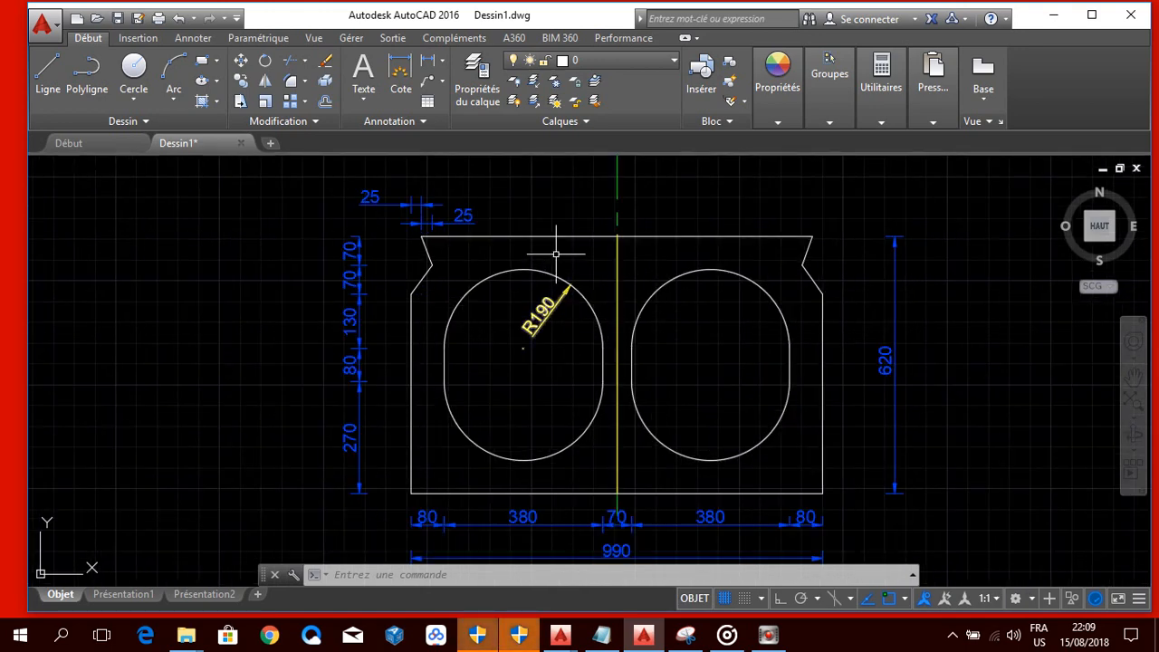
scroll(600, 289, down, 2)
scroll(652, 283, up, 4)
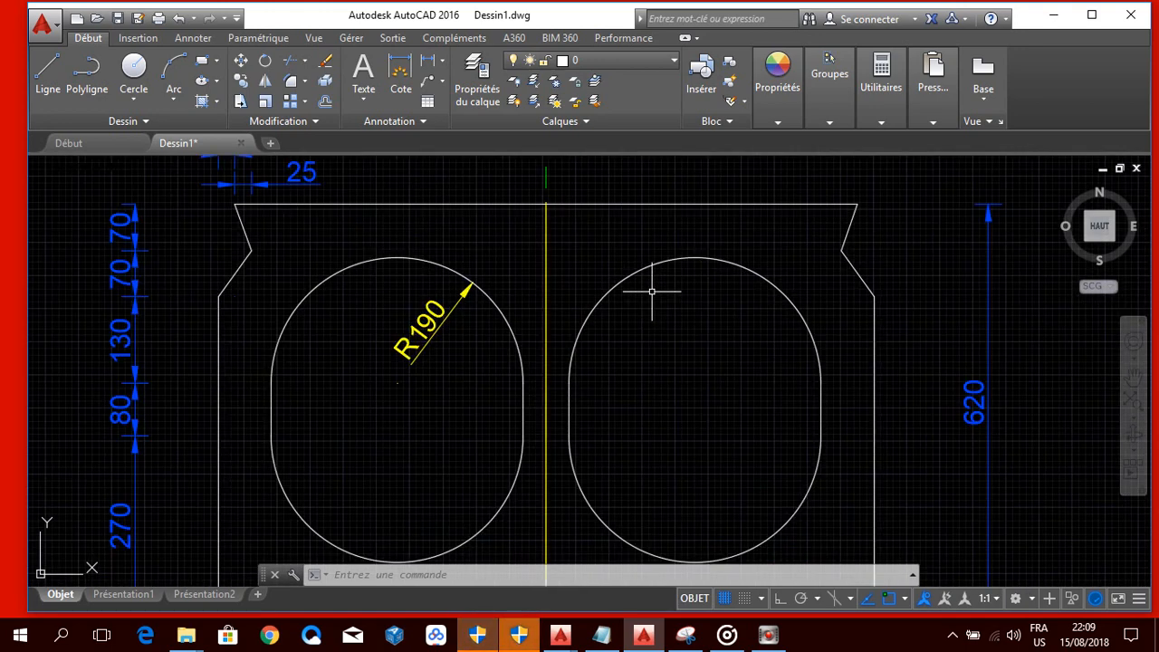
scroll(654, 287, down, 2)
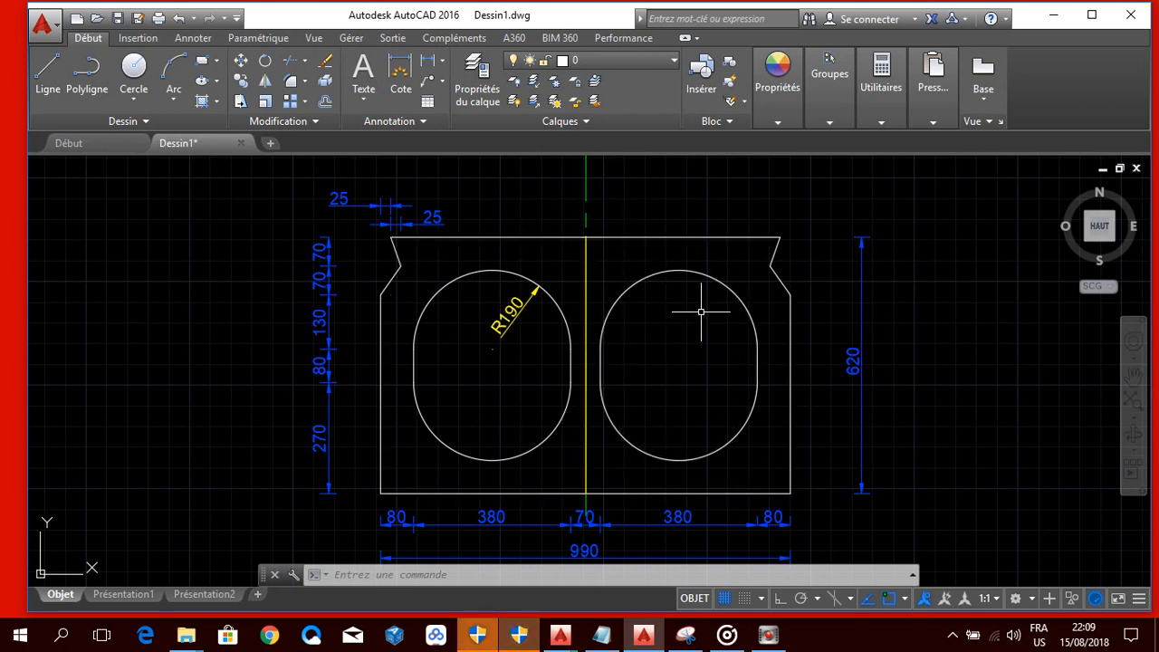
middle_drag(629, 257, 651, 251)
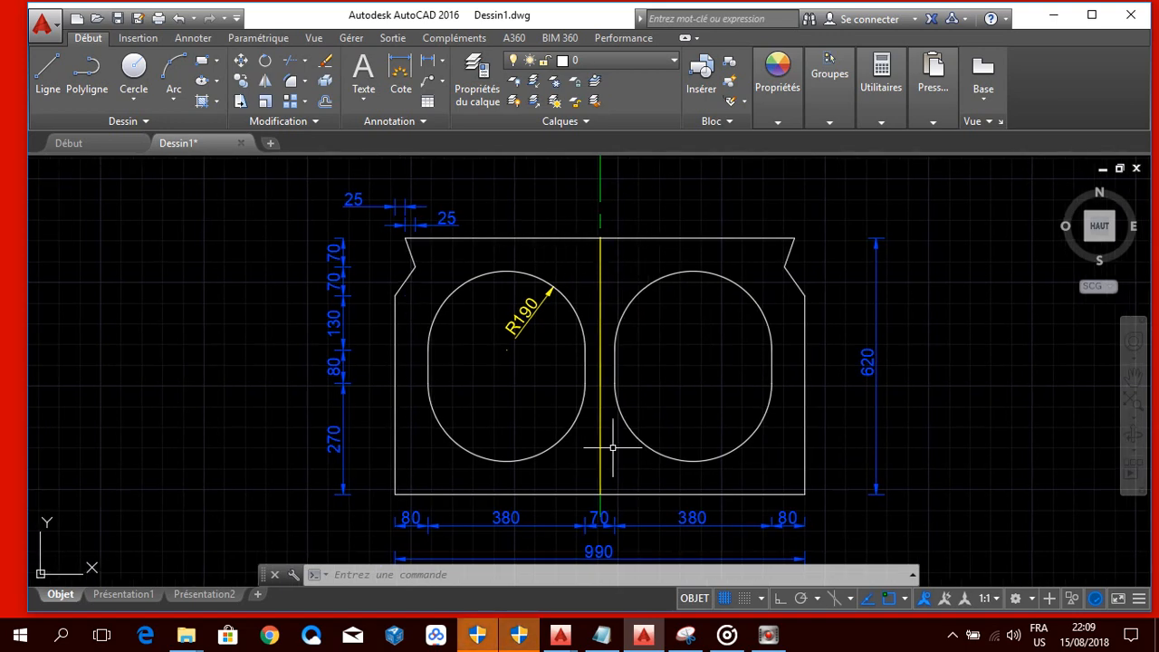
middle_drag(621, 296, 658, 262)
middle_drag(625, 311, 581, 354)
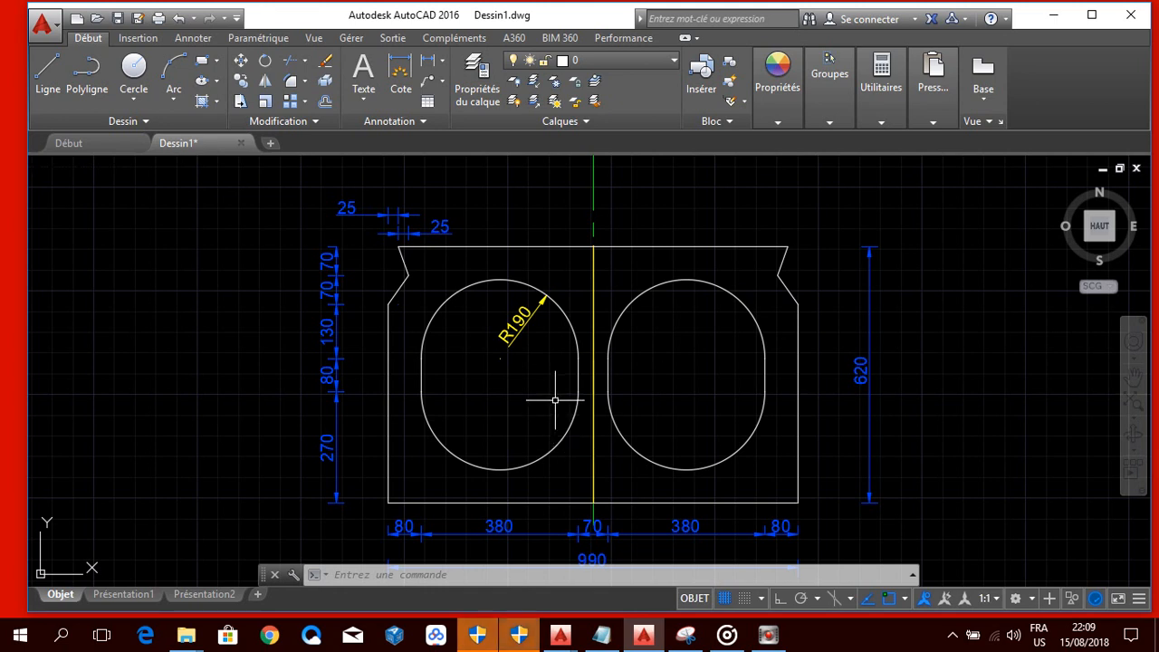
Subtract the left and right oblong hole regions from the outer profile region.
text(sou)
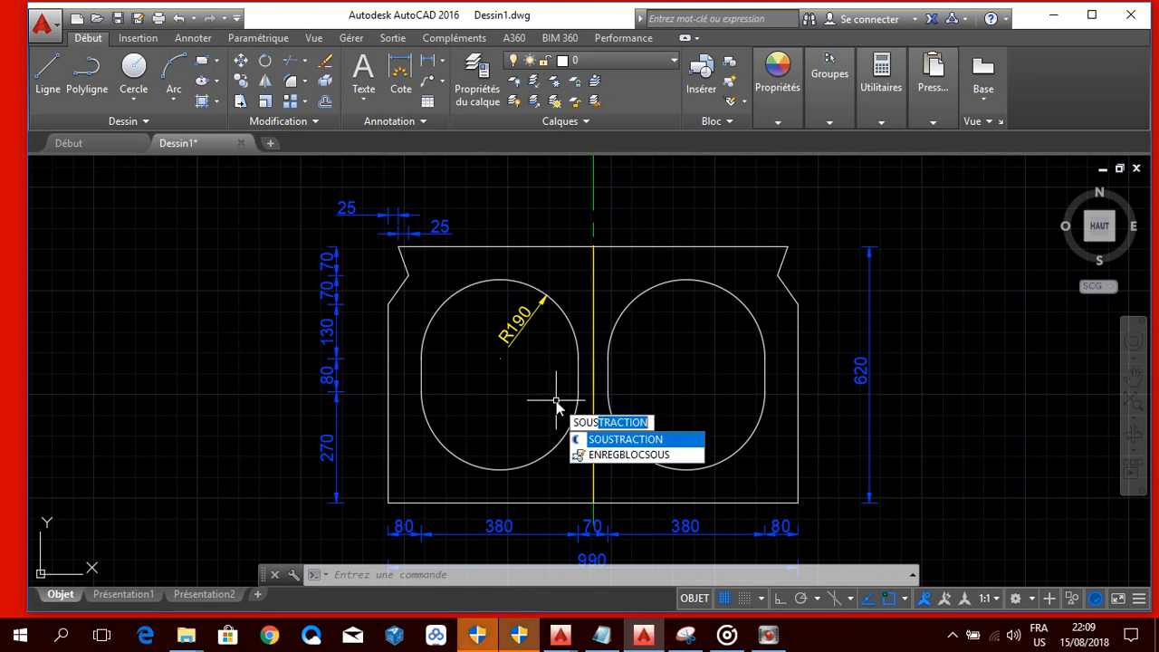
text(s)
key(Return)
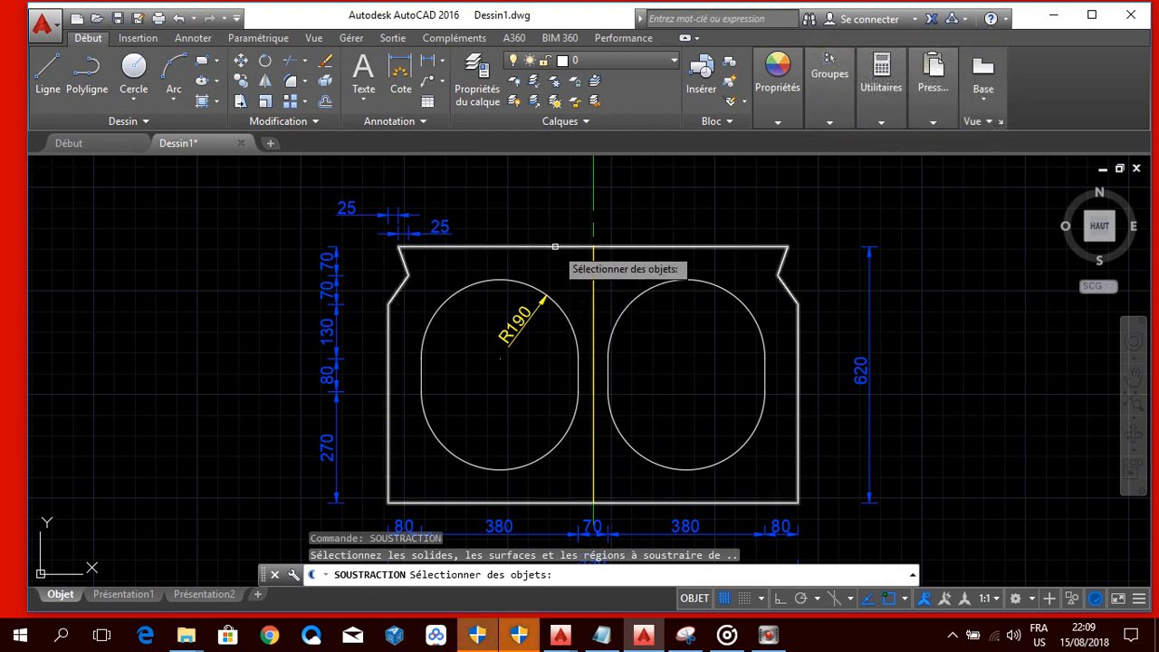
click(555, 246)
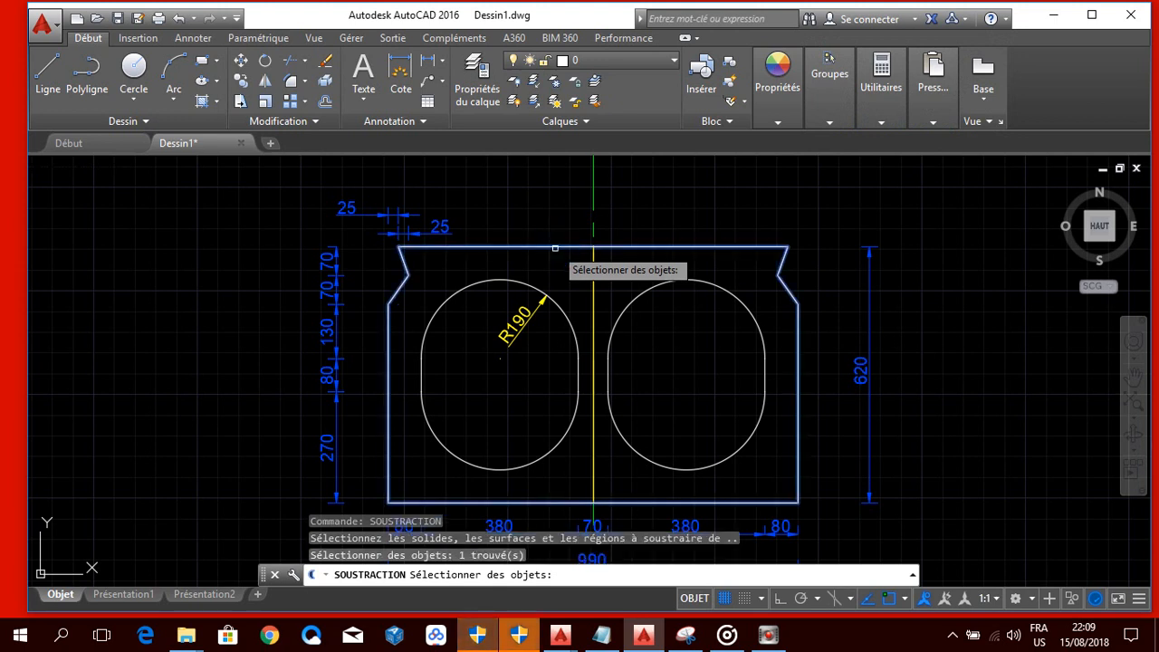
key(Return)
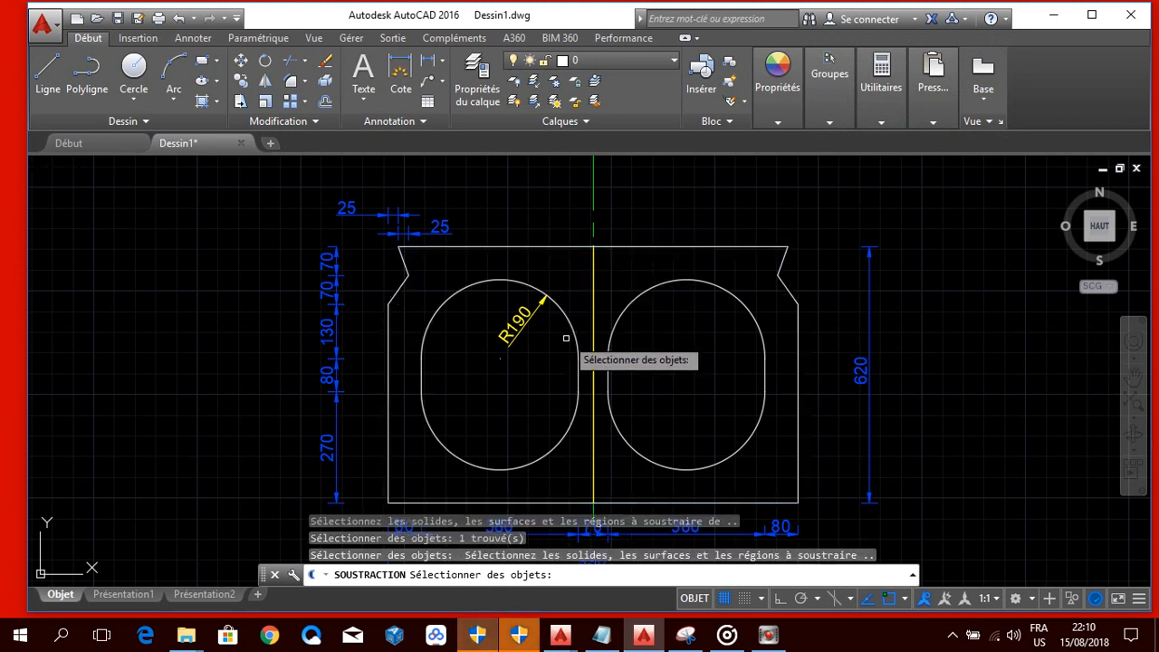
click(577, 351)
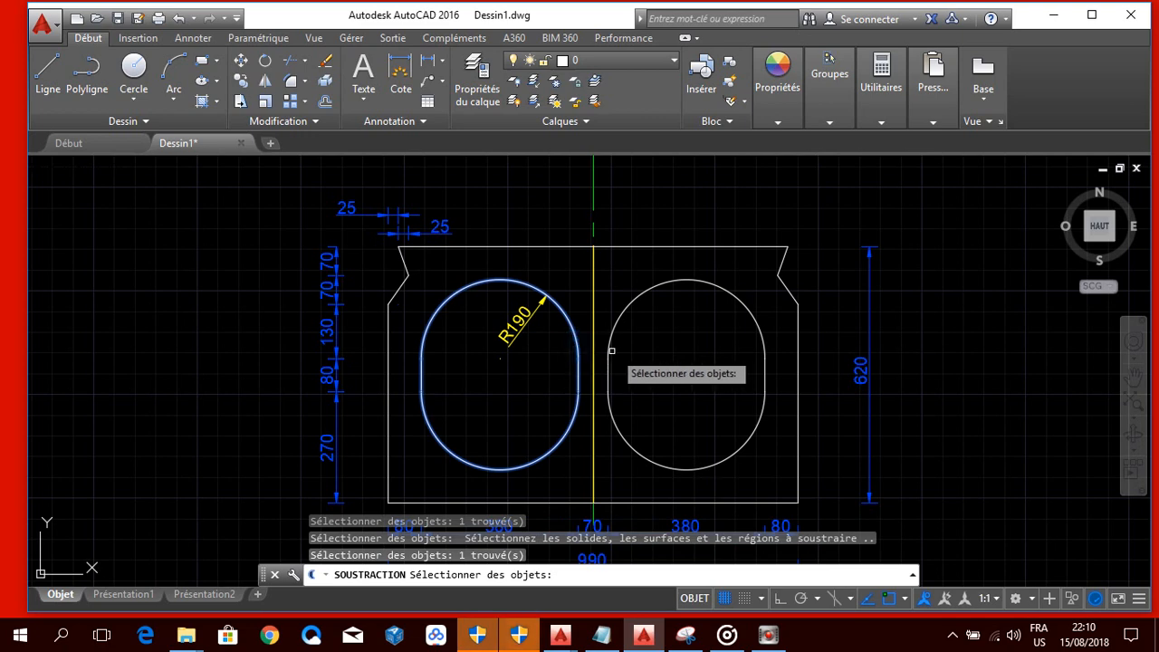
click(607, 349)
key(Return)
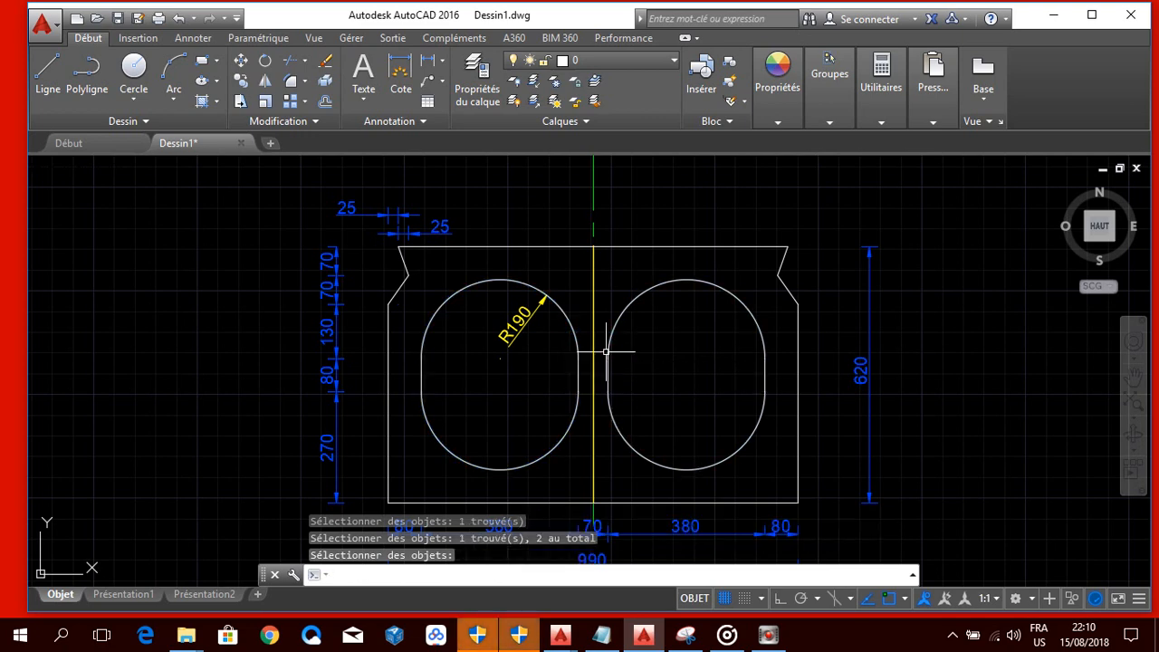
middle_drag(898, 474, 879, 407)
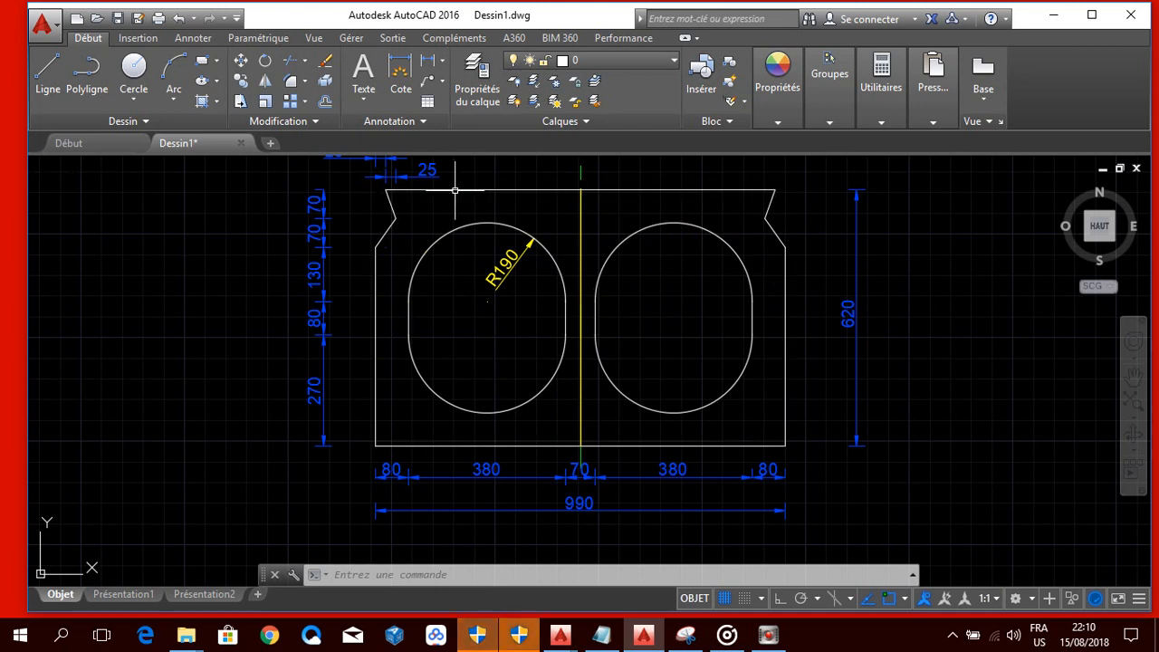
middle_drag(655, 267, 660, 298)
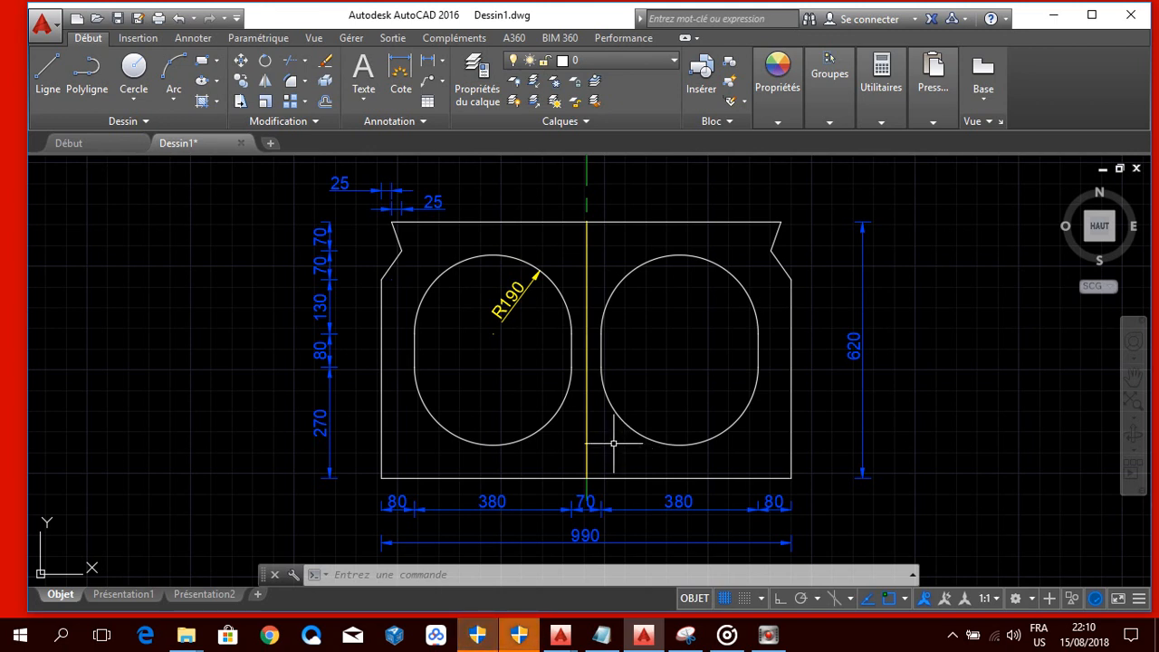
scroll(638, 399, down, 2)
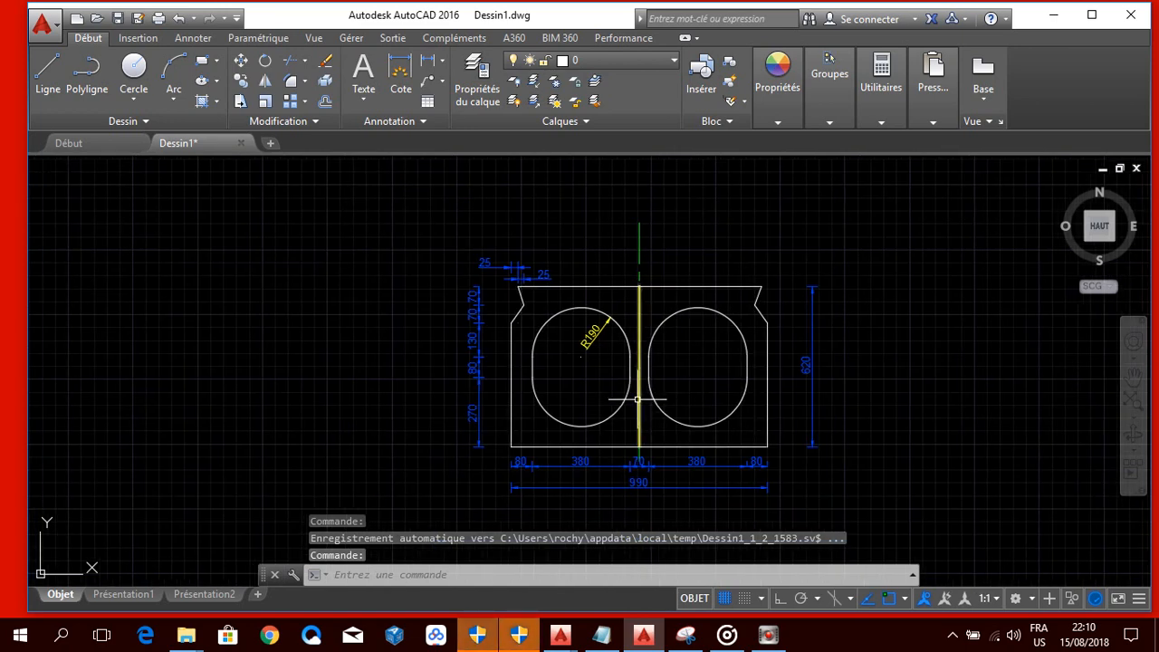
text(M)
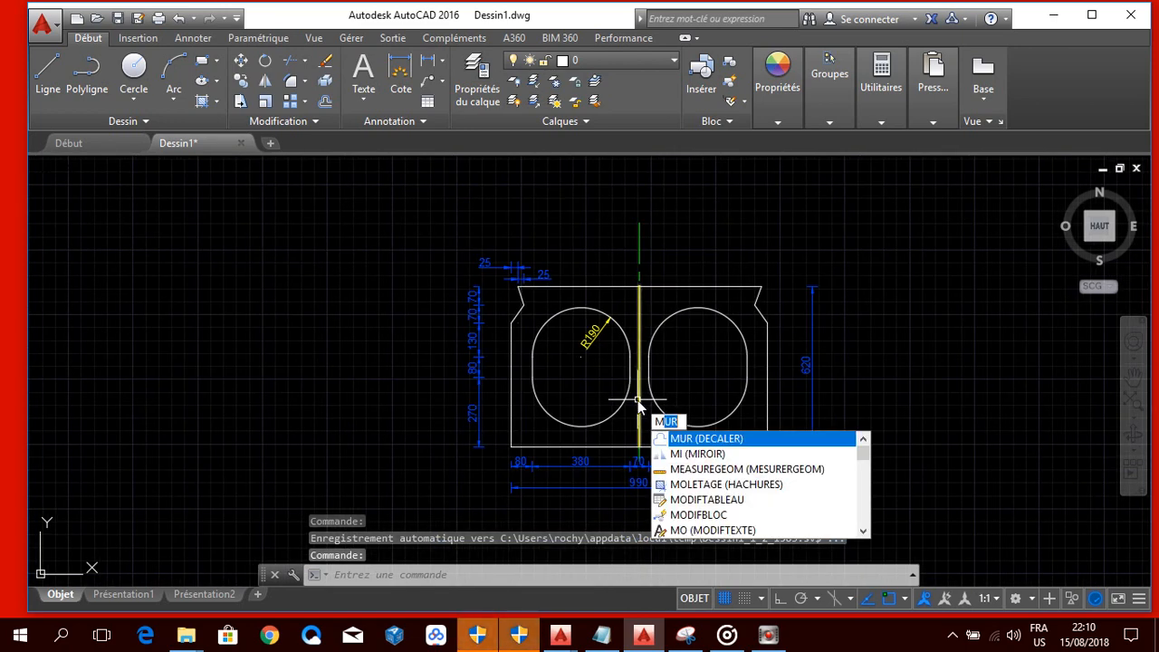
key(BackSpace)
key(BackSpace)
text(prop)
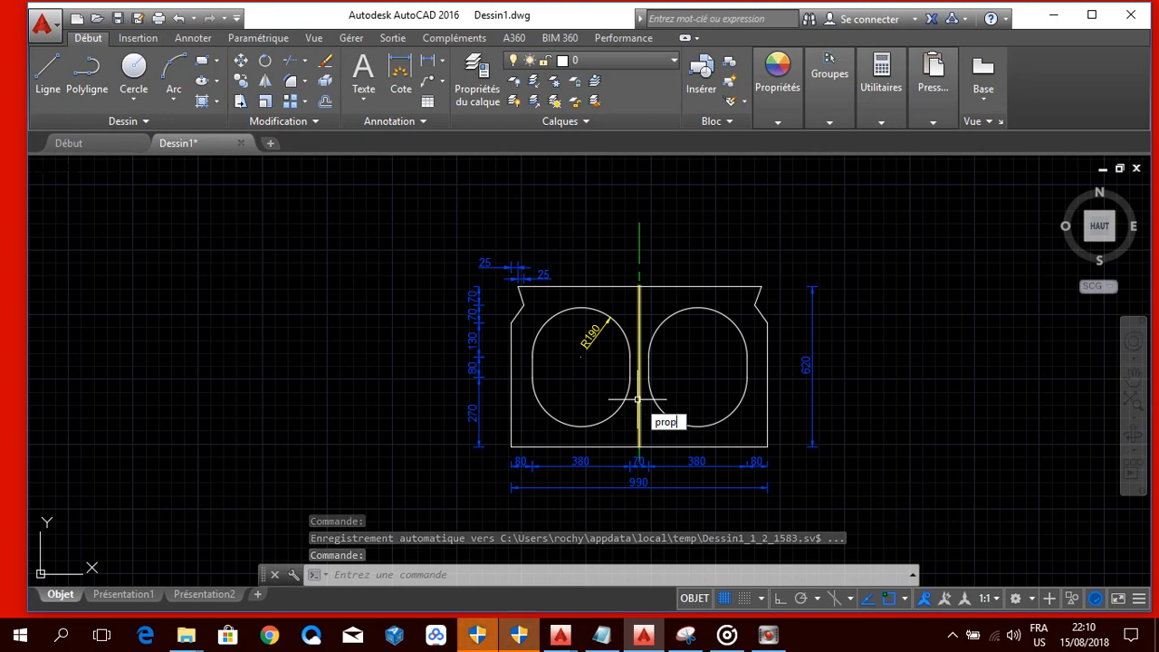
text(m)
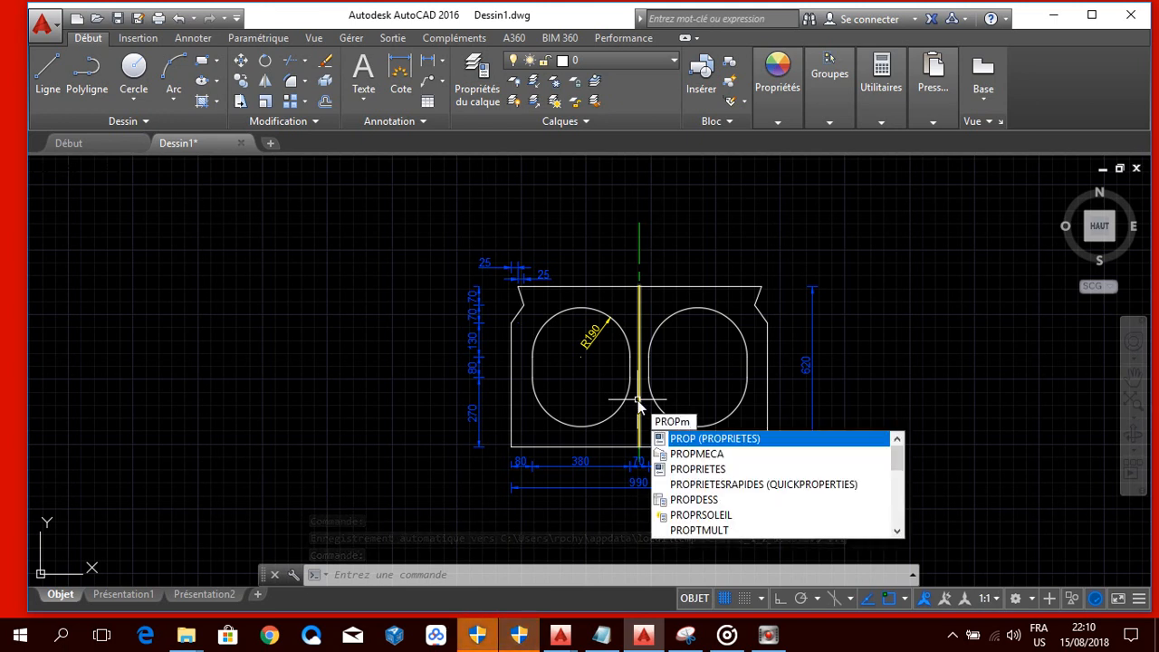
text(e)
key(Return)
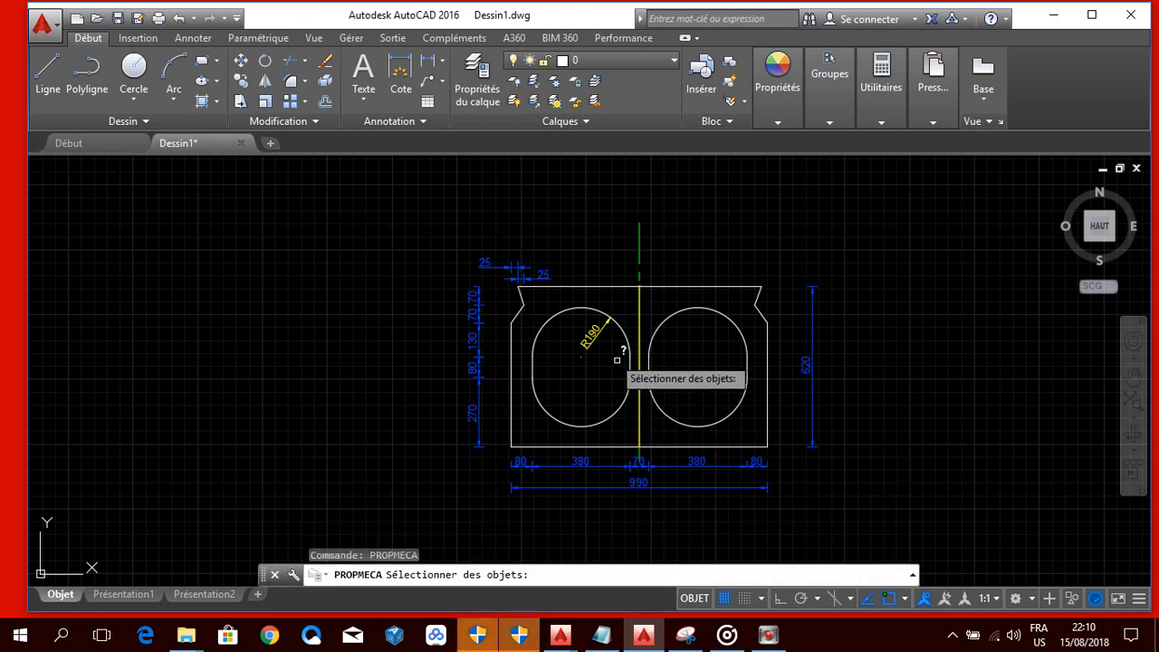
click(394, 226)
click(979, 484)
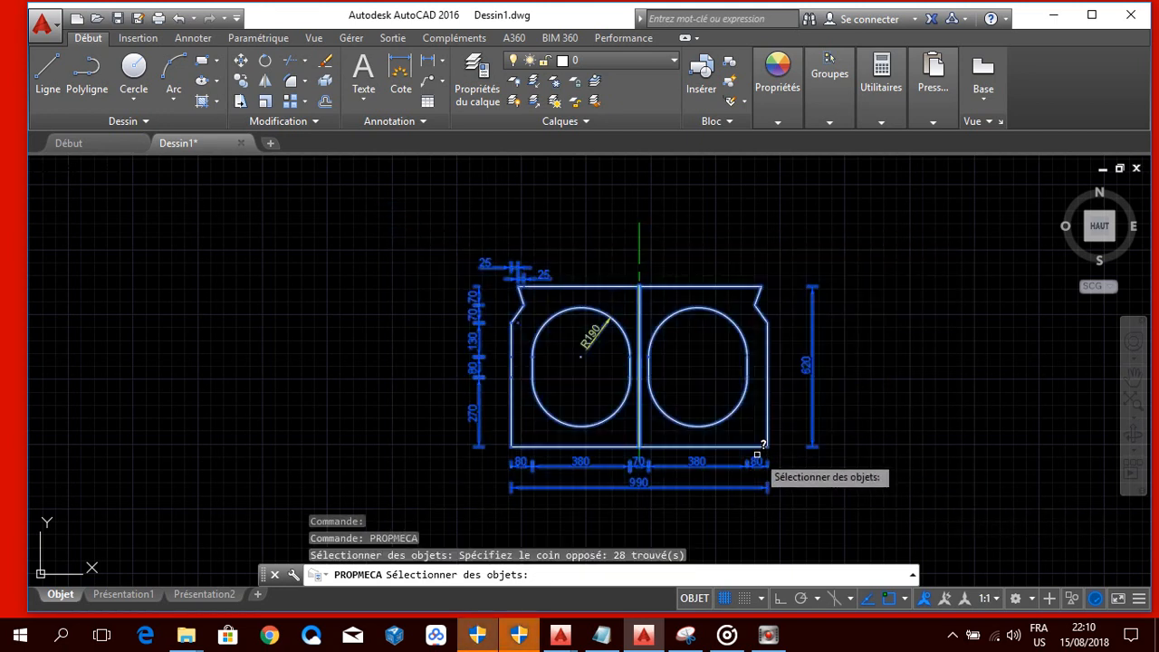
key(Escape)
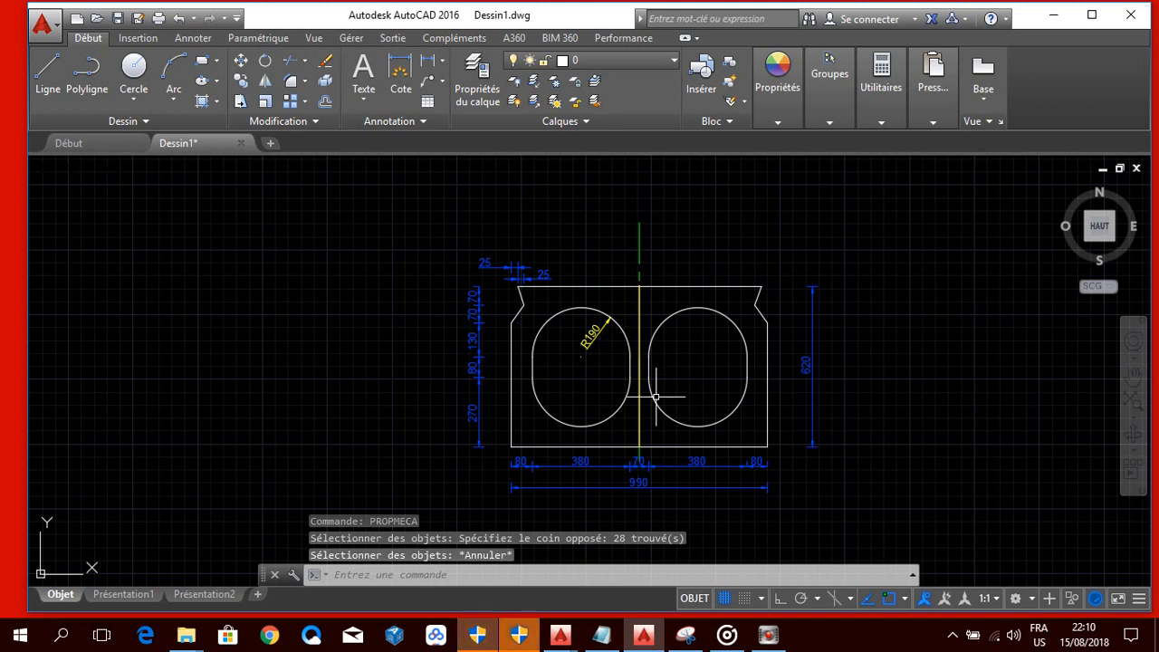
Compute the mass properties of the combined profile region with PROPMECA, selecting only the region by its outer outline.
text(propme)
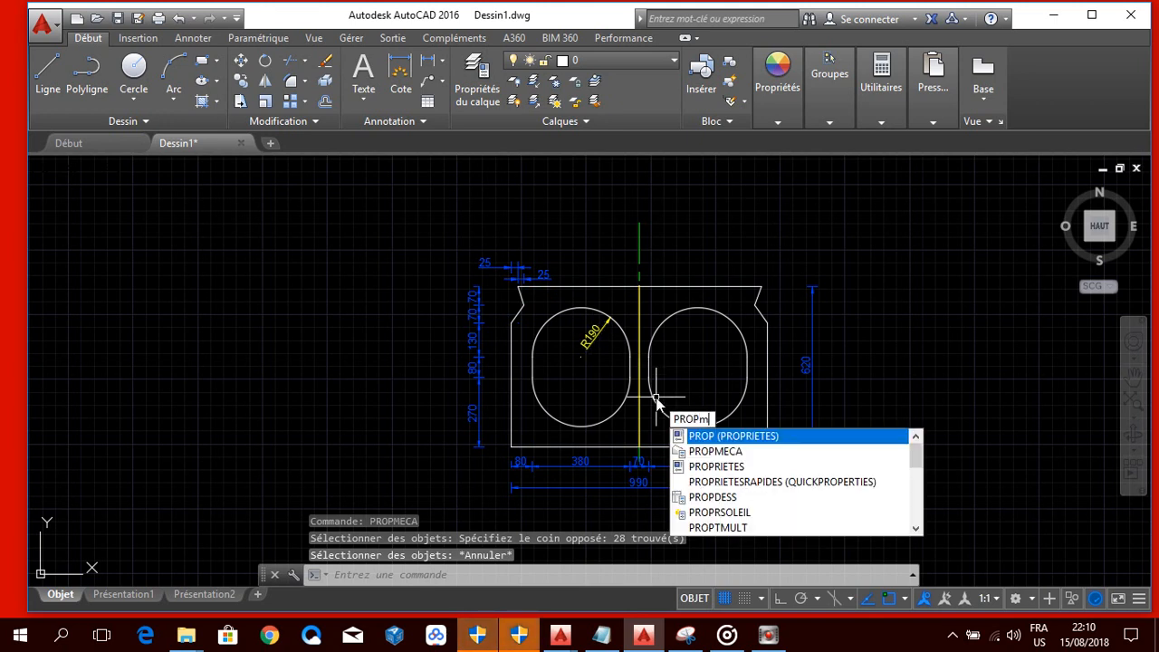
key(Return)
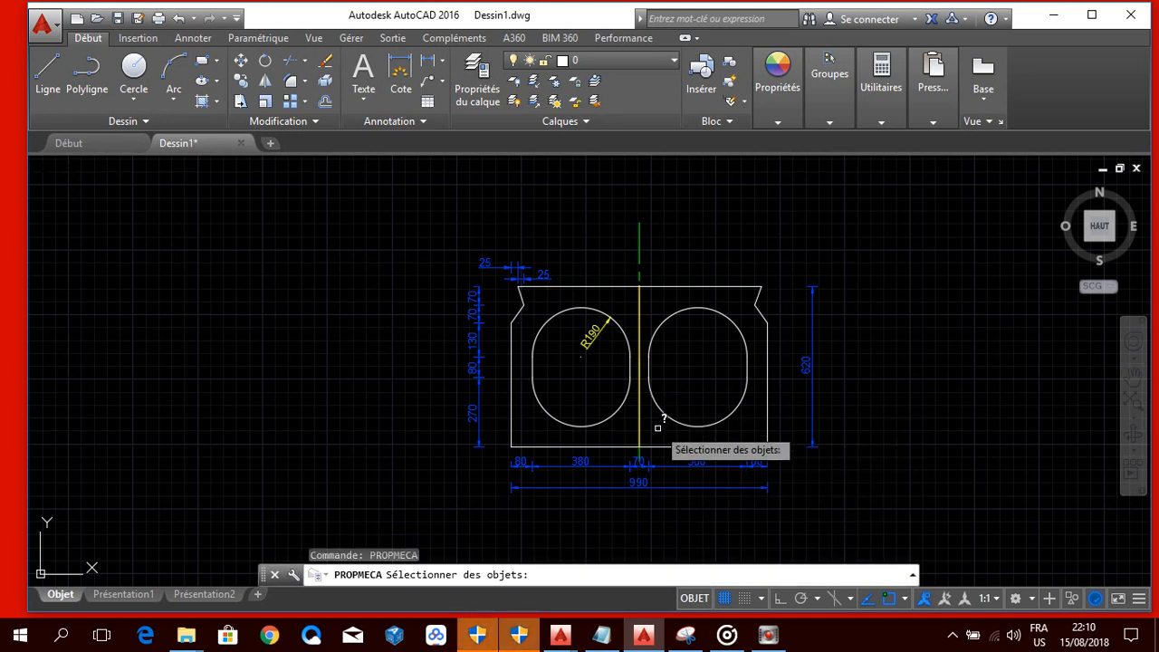
click(693, 288)
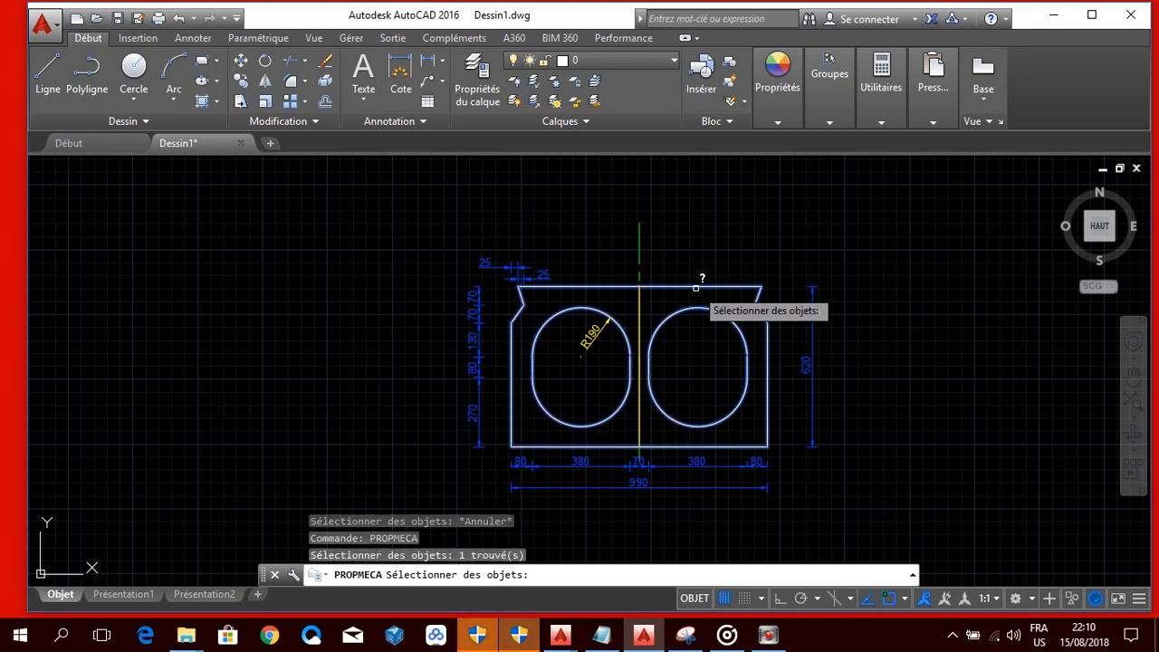
key(Return)
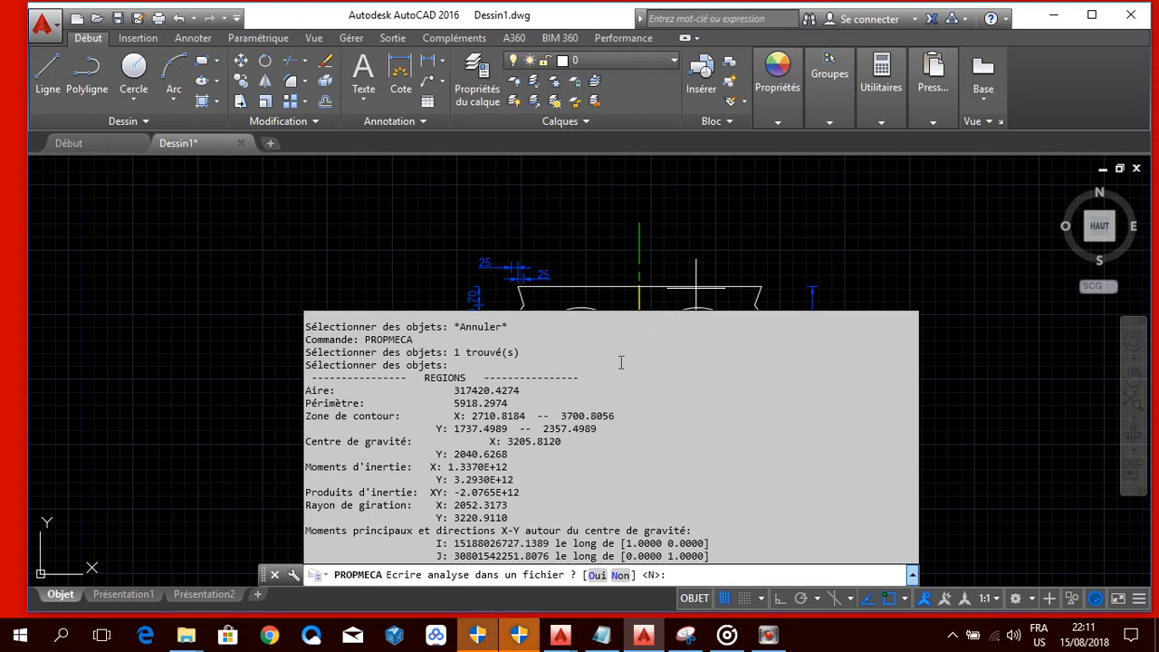
Examine the region's area, centre of gravity, moments of inertia and product of inertia in the analysis, and close the expanded results.
drag(335, 391, 301, 396)
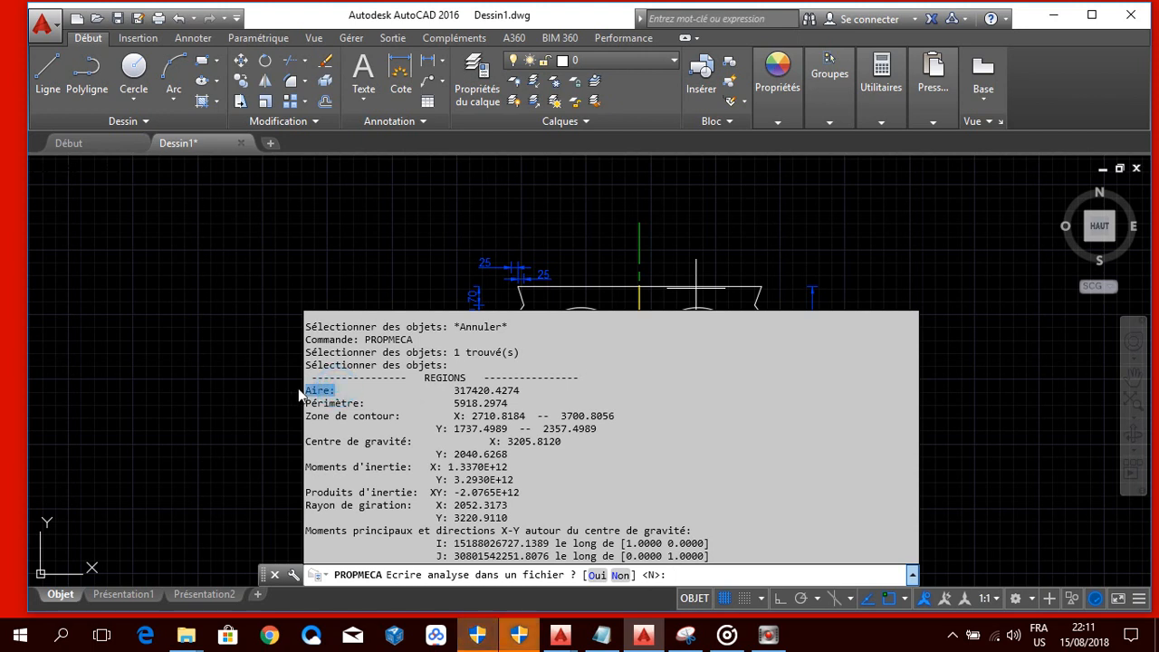
drag(522, 390, 449, 391)
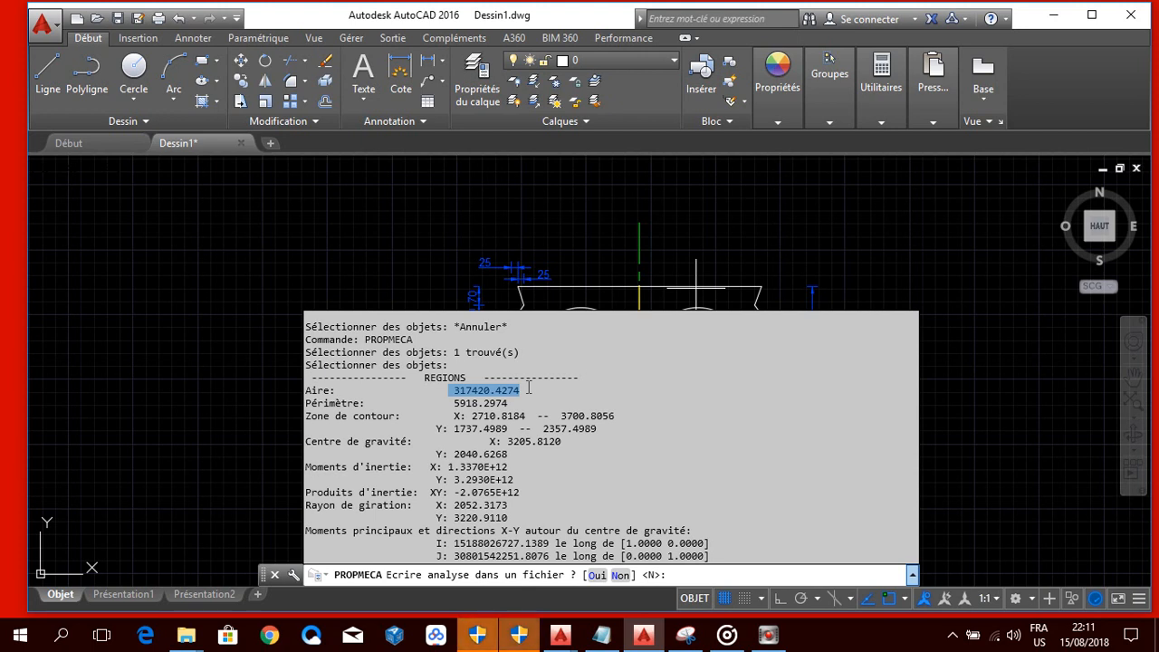
drag(432, 444, 332, 443)
drag(570, 441, 396, 465)
click(518, 462)
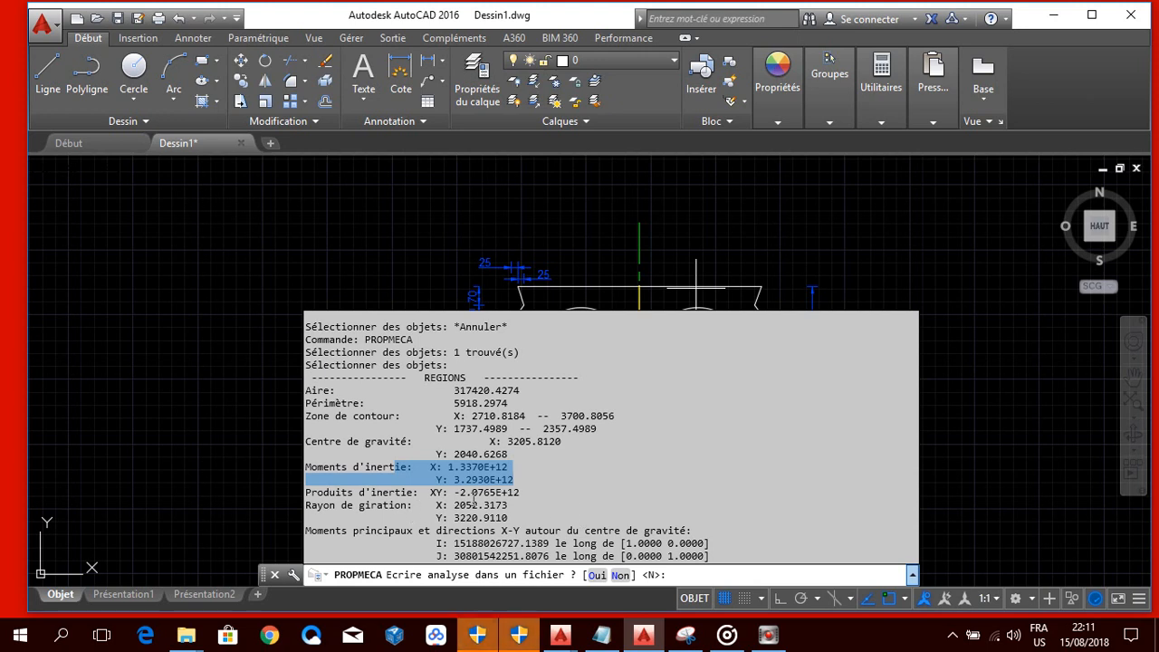
drag(540, 493, 443, 492)
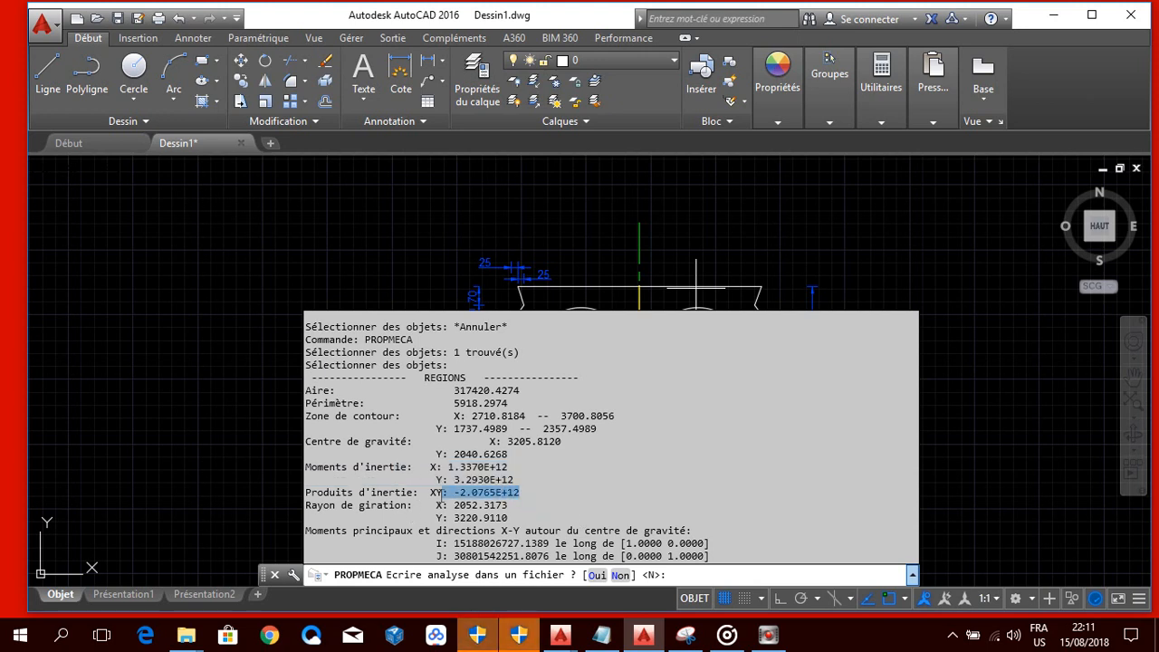
click(741, 462)
click(898, 288)
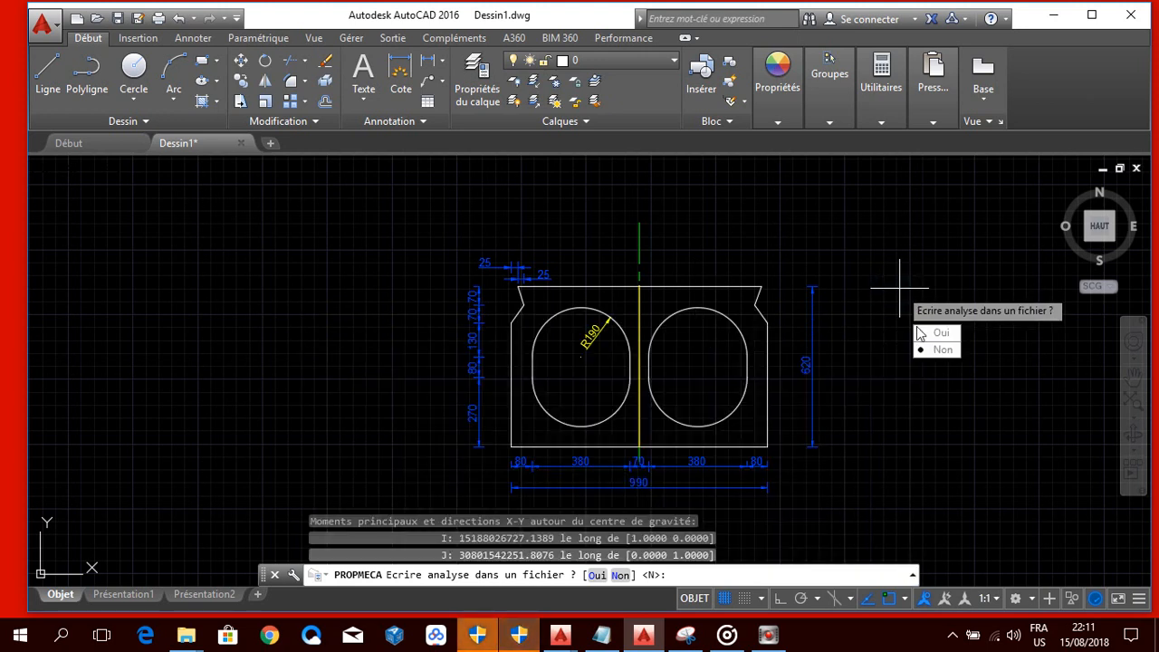
middle_drag(884, 342, 804, 348)
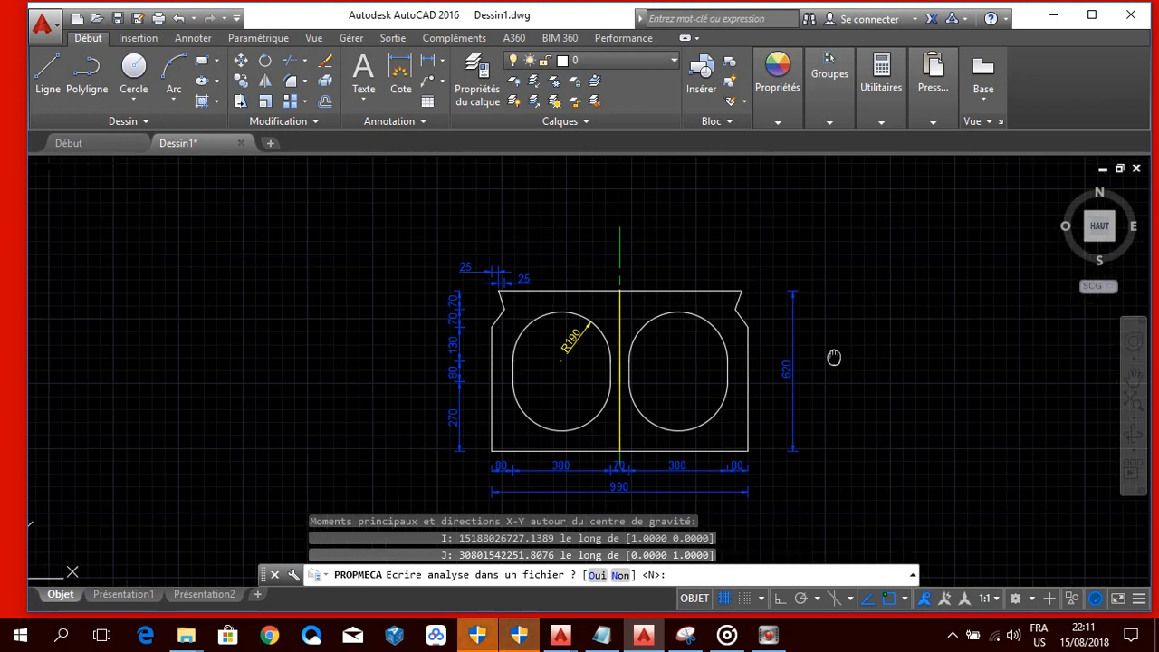